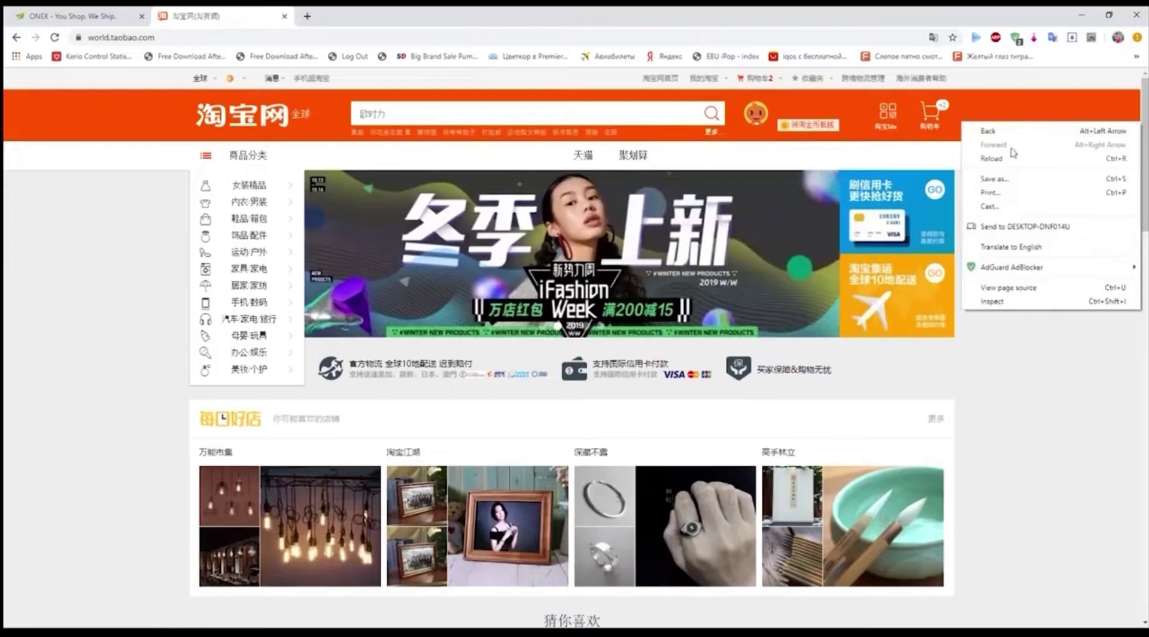
Translate the Taobao homepage into English and go to the Account management page.
left_click(1040, 246)
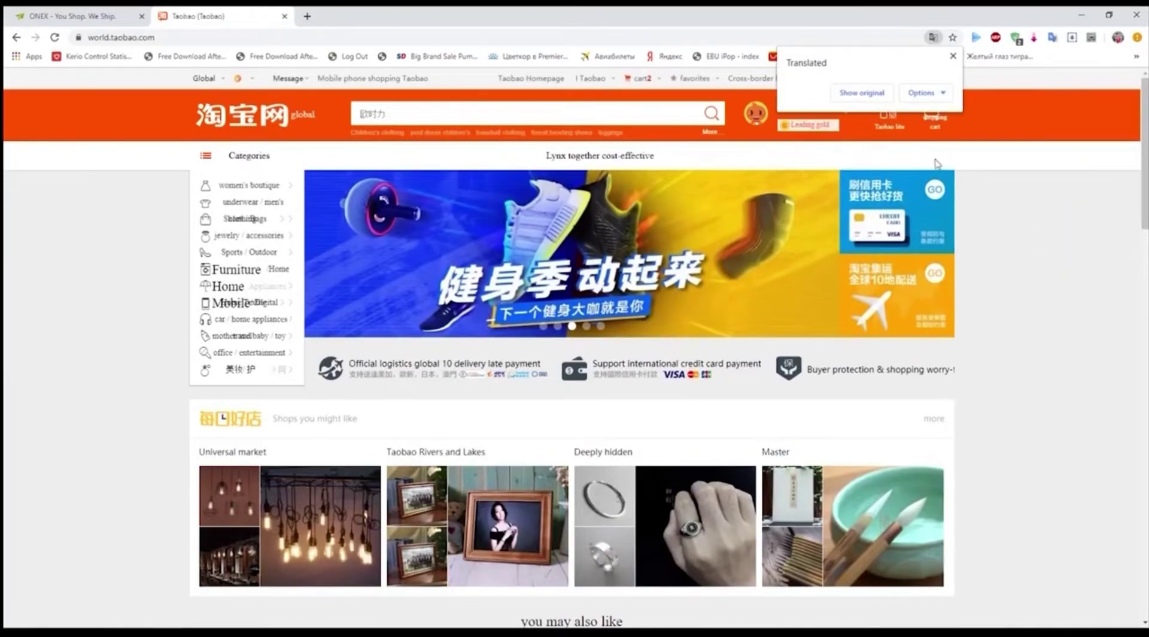
left_click(953, 56)
mouse_move(841, 110)
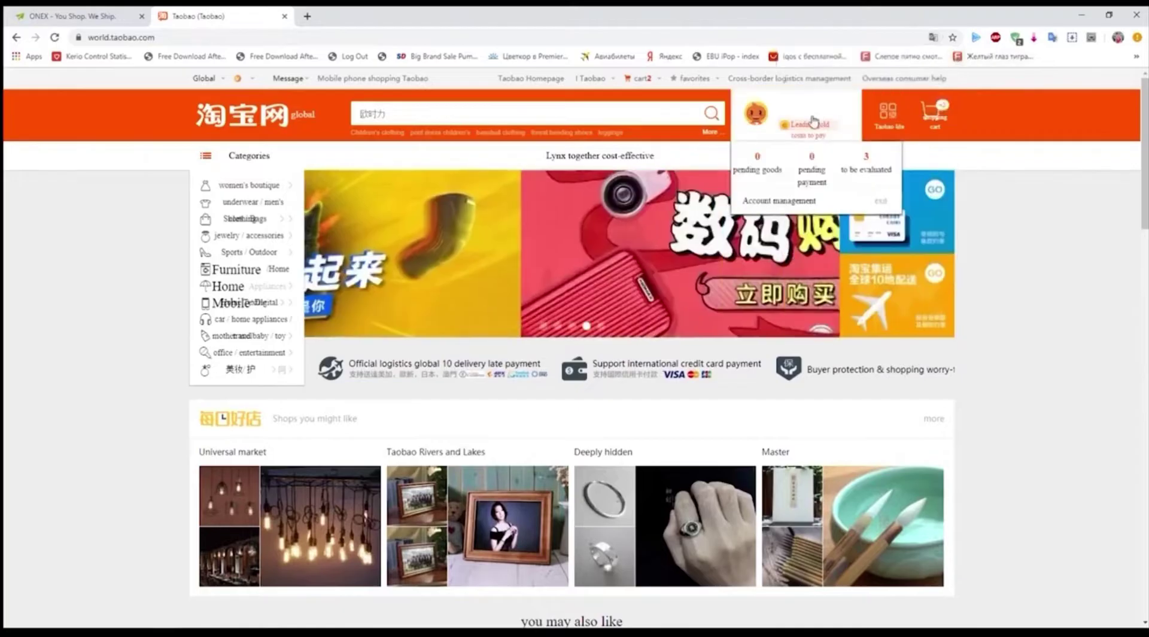
left_click(757, 199)
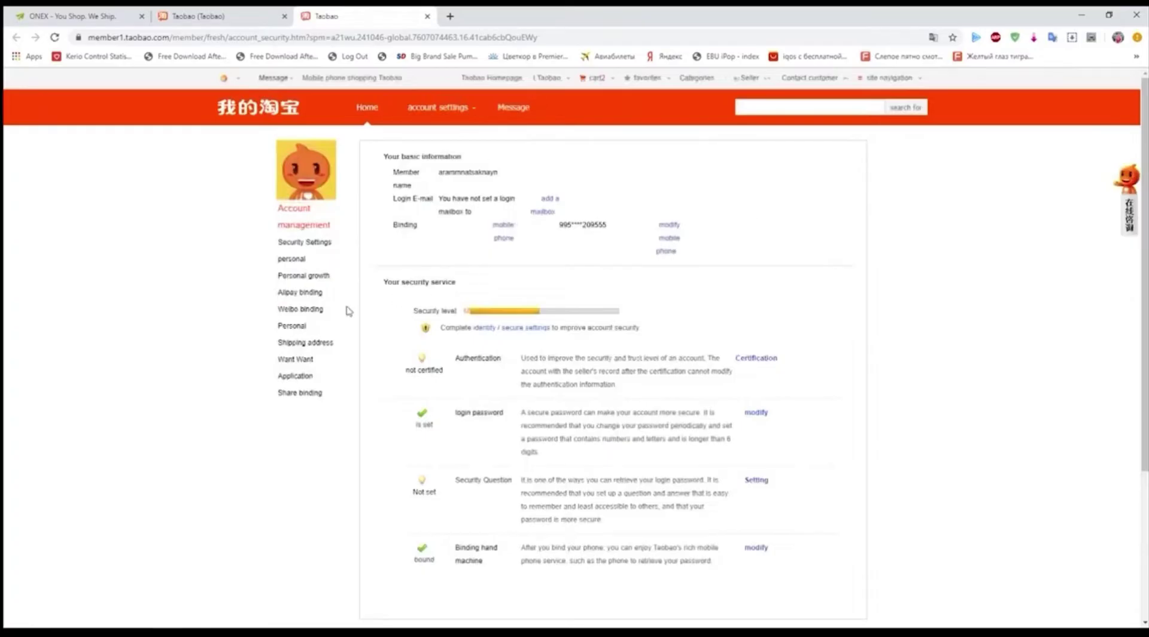
Start a new shipping address and pick Guangdong Province, checking it against the ONEX warehouse.
left_click(308, 344)
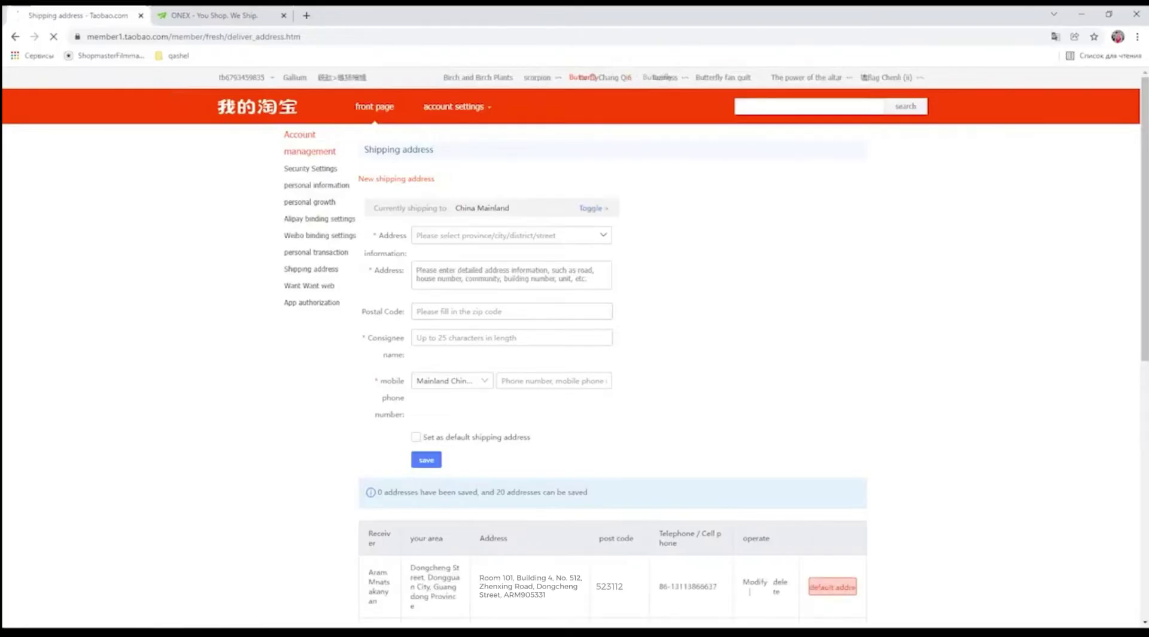
left_click(512, 235)
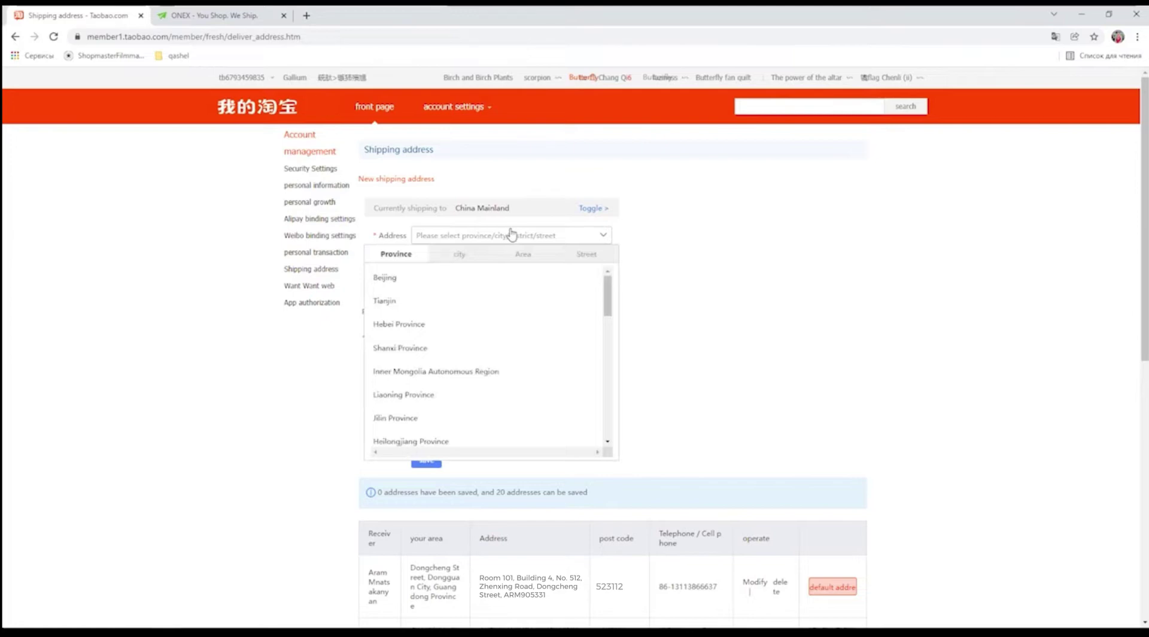
left_click(259, 16)
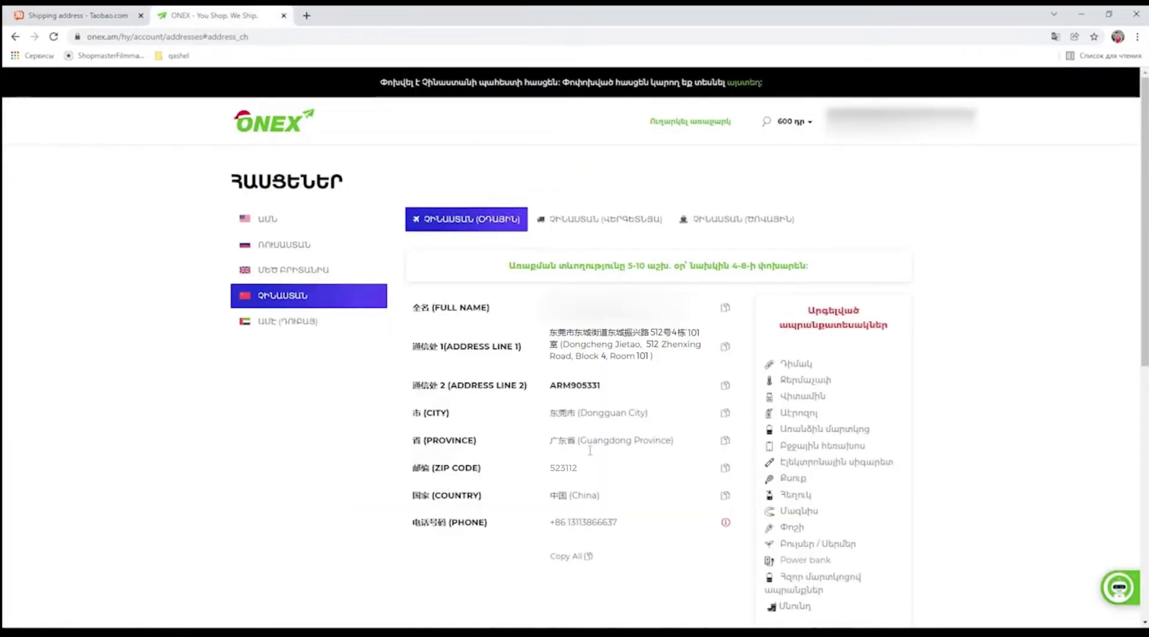
left_click(77, 15)
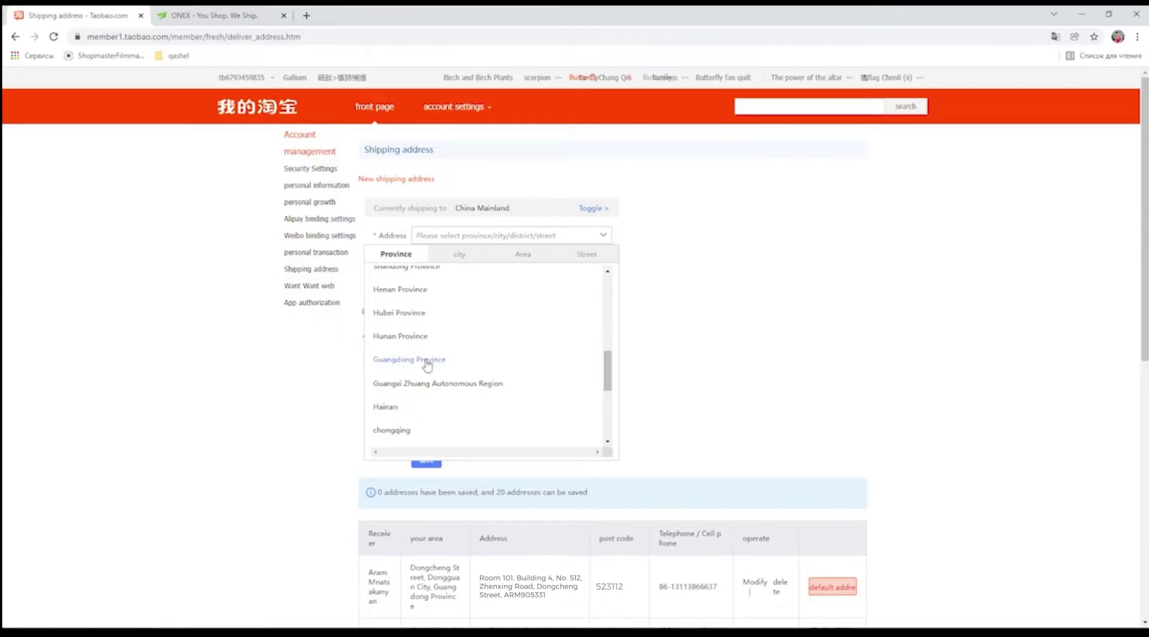
left_click(213, 15)
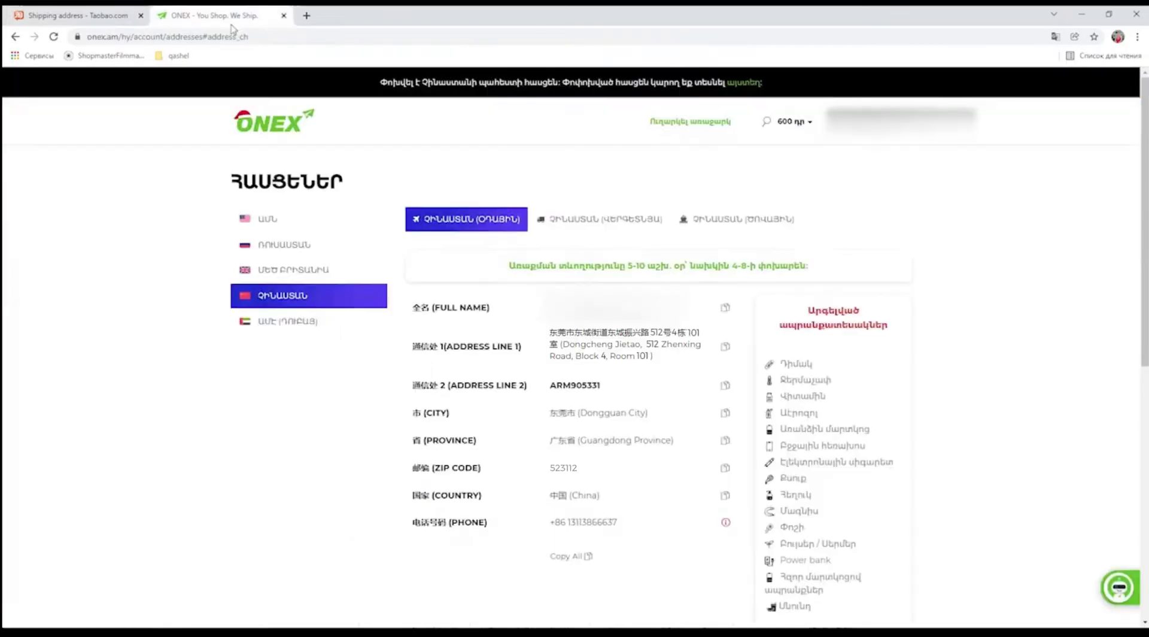
left_click(725, 412)
left_click(78, 15)
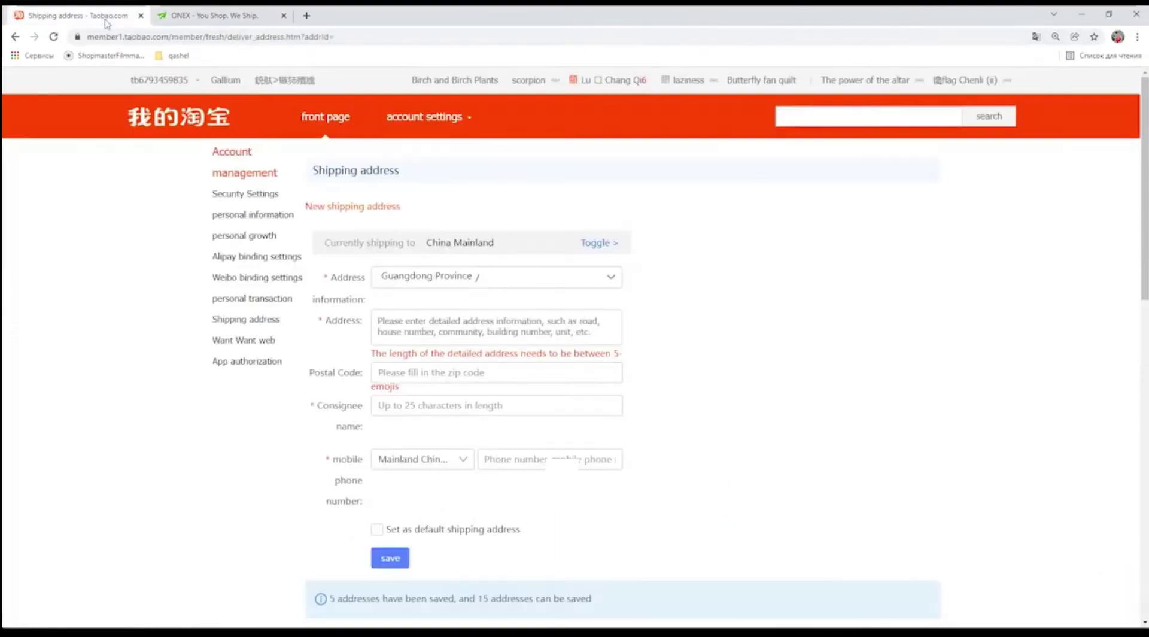
Choose Dongguan as the city and Dongcheng Jiedao as the street, verified against ONEX.
left_click(485, 278)
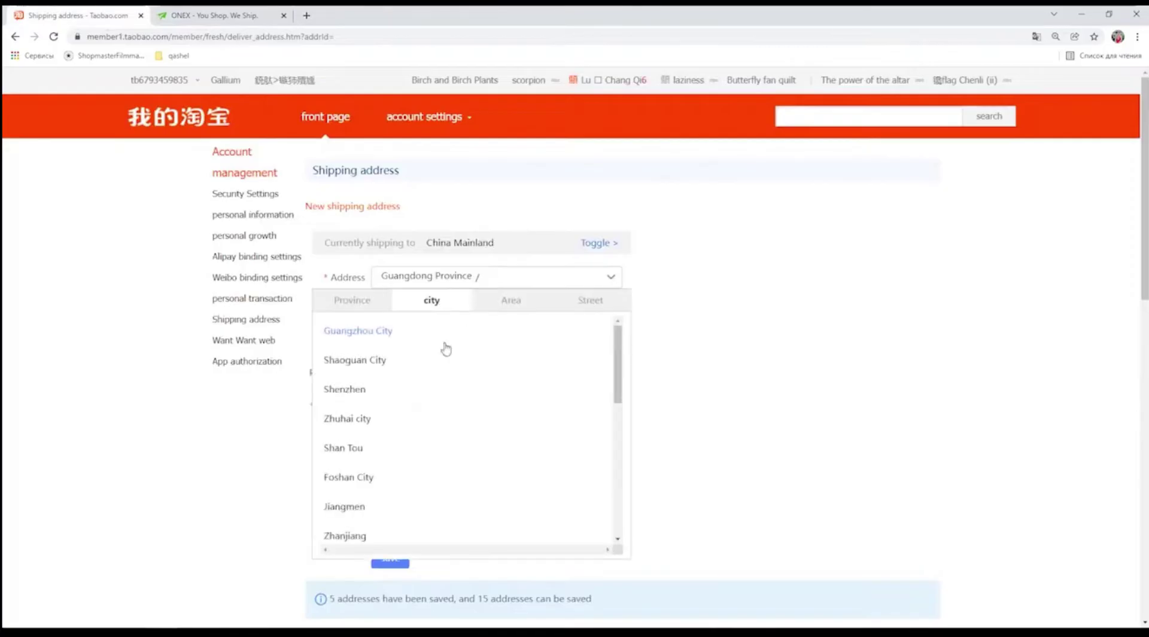
scroll(444, 346, "down", 4)
scroll(446, 345, "down", 3)
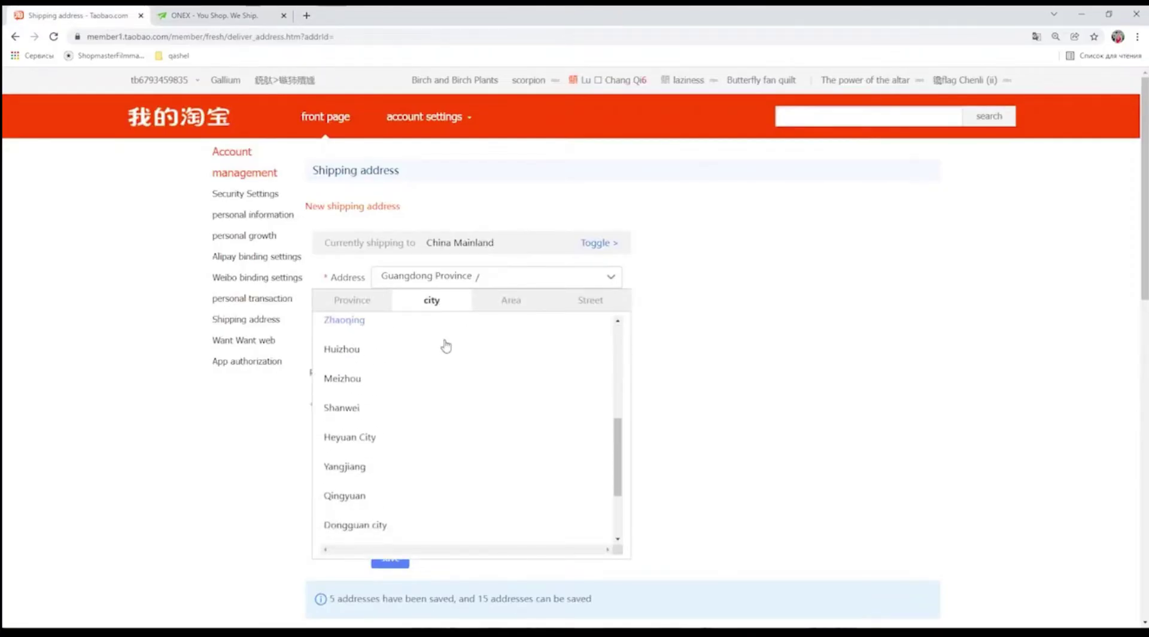
left_click(362, 439)
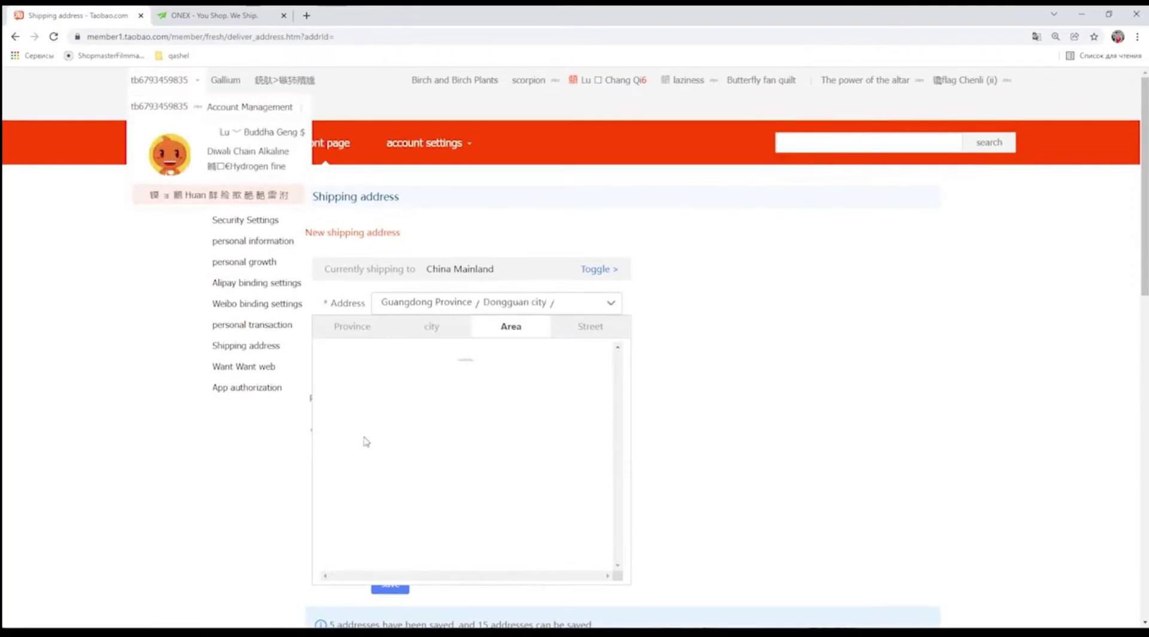
left_click(755, 382)
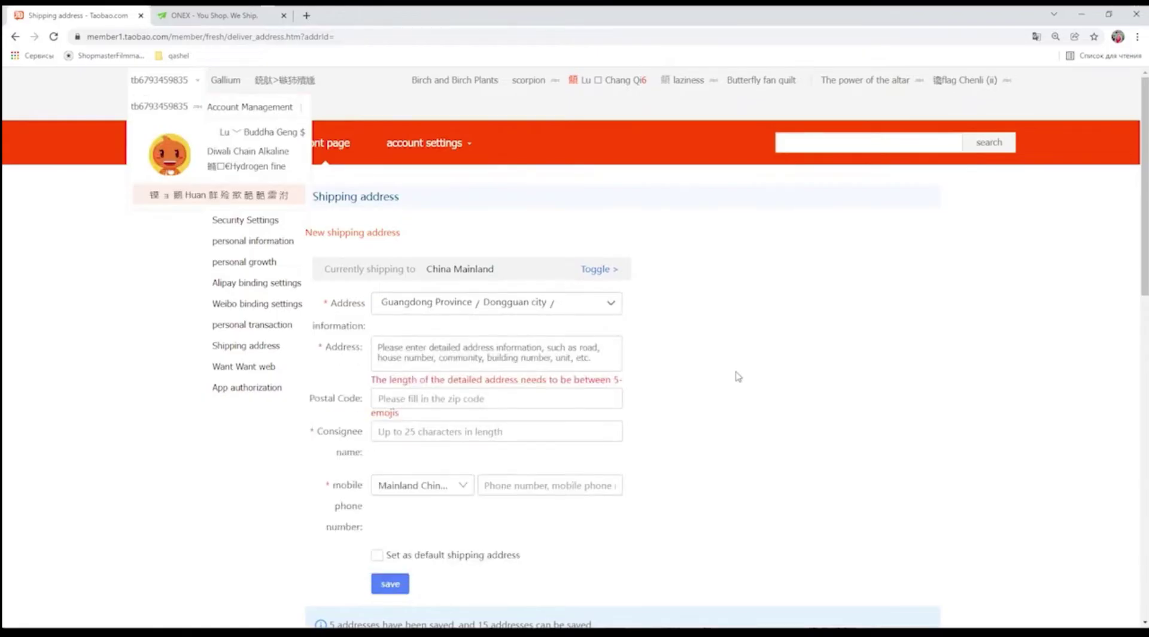
key("ctrl+Tab")
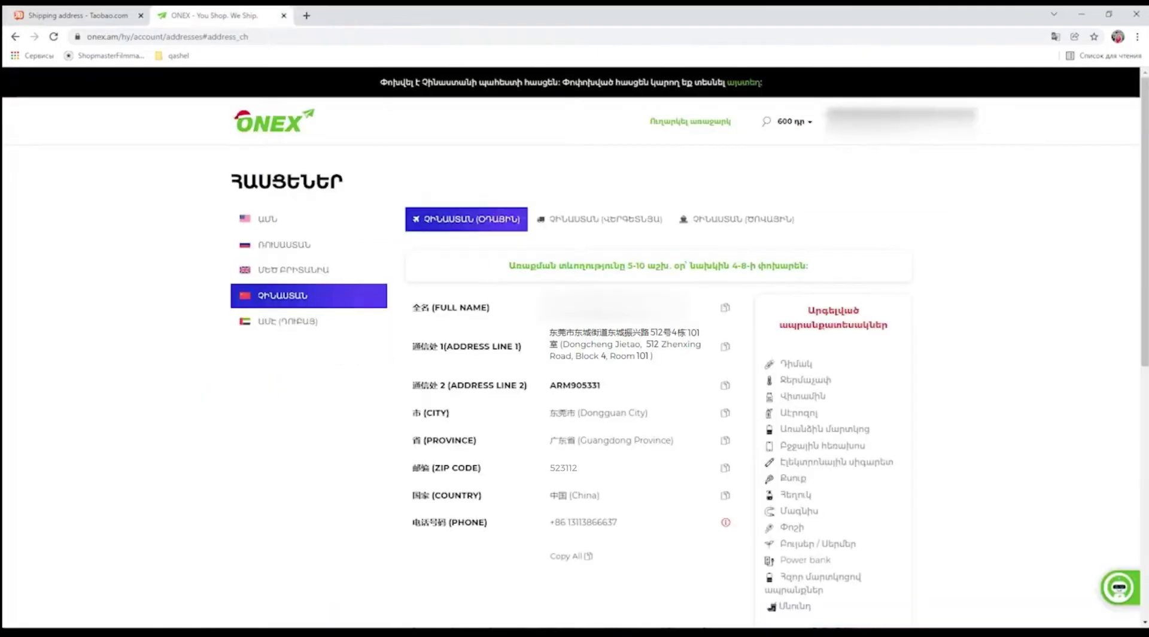
key("ctrl+Tab")
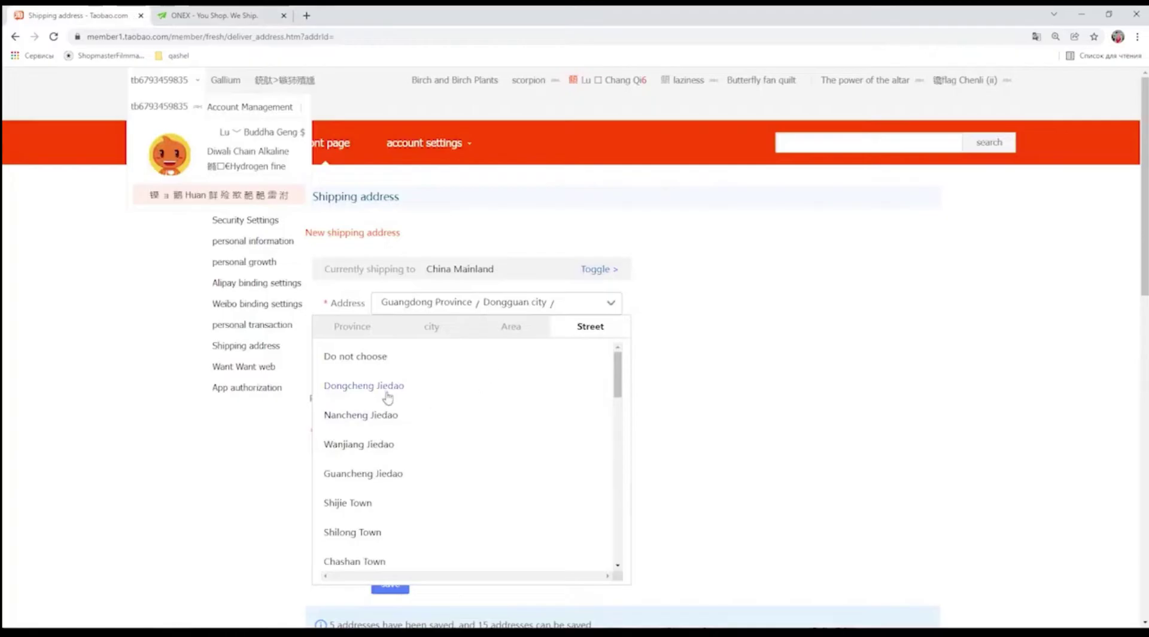
left_click(387, 393)
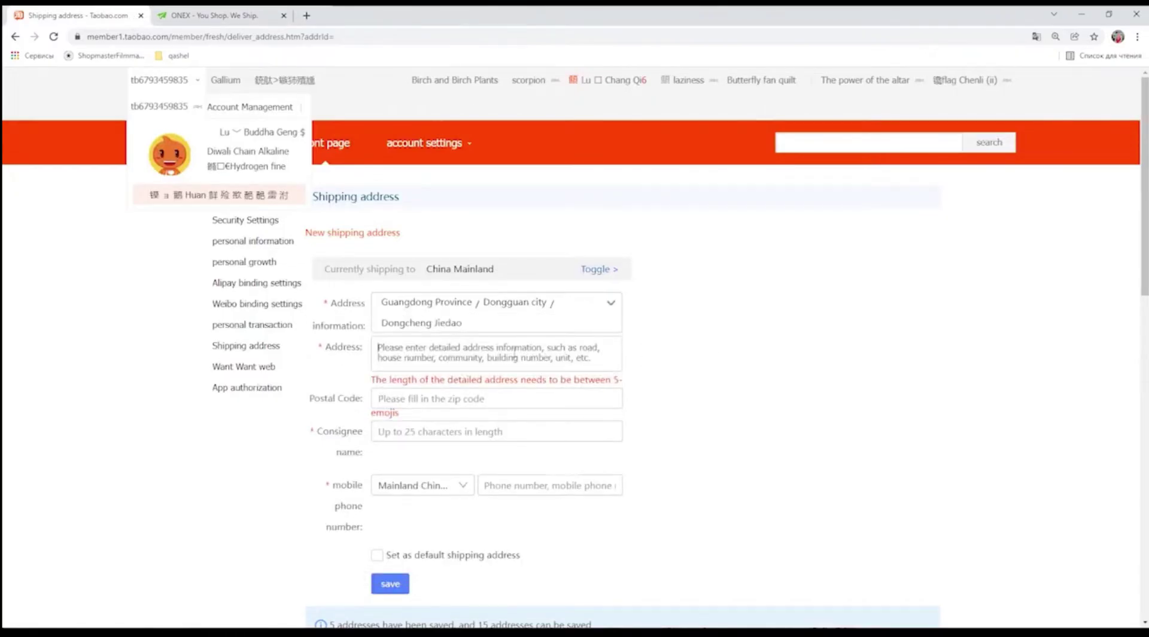
Paste the ONEX warehouse's Chinese street address into Taobao's detailed address field.
left_click(513, 352)
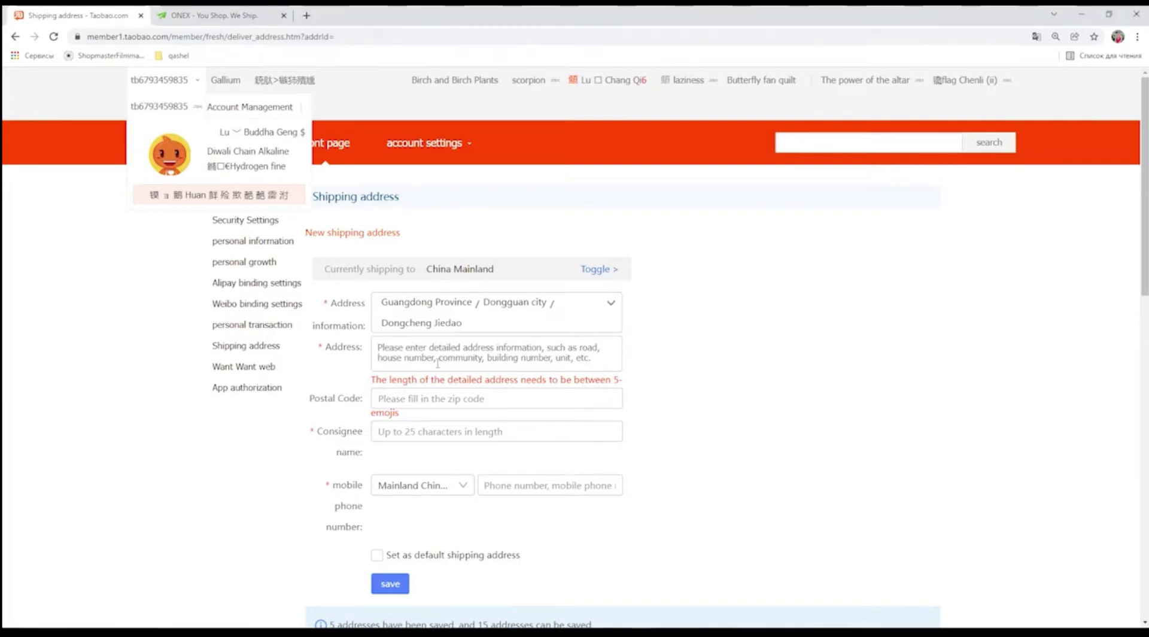
left_click(240, 15)
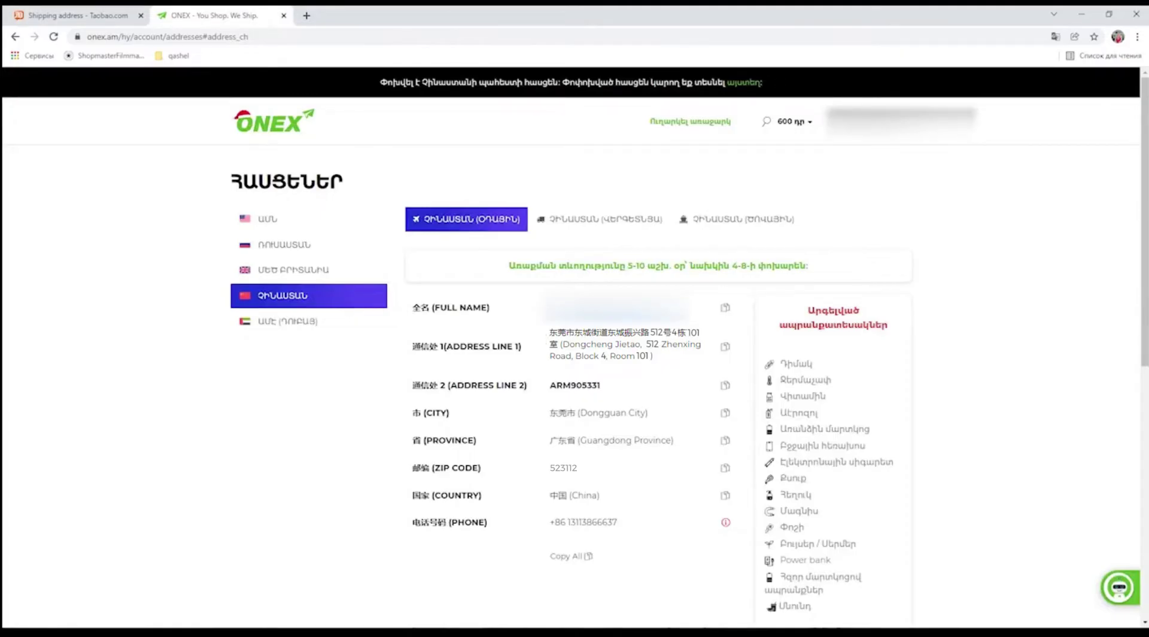
key("ctrl+Tab")
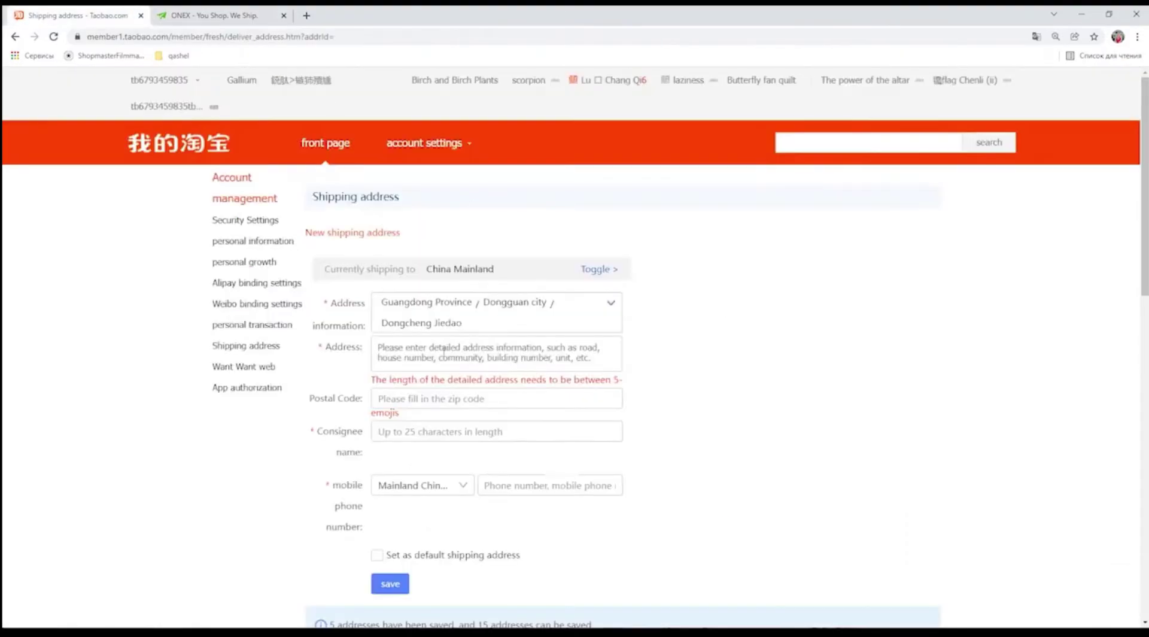
left_click(444, 348)
key("ctrl+v")
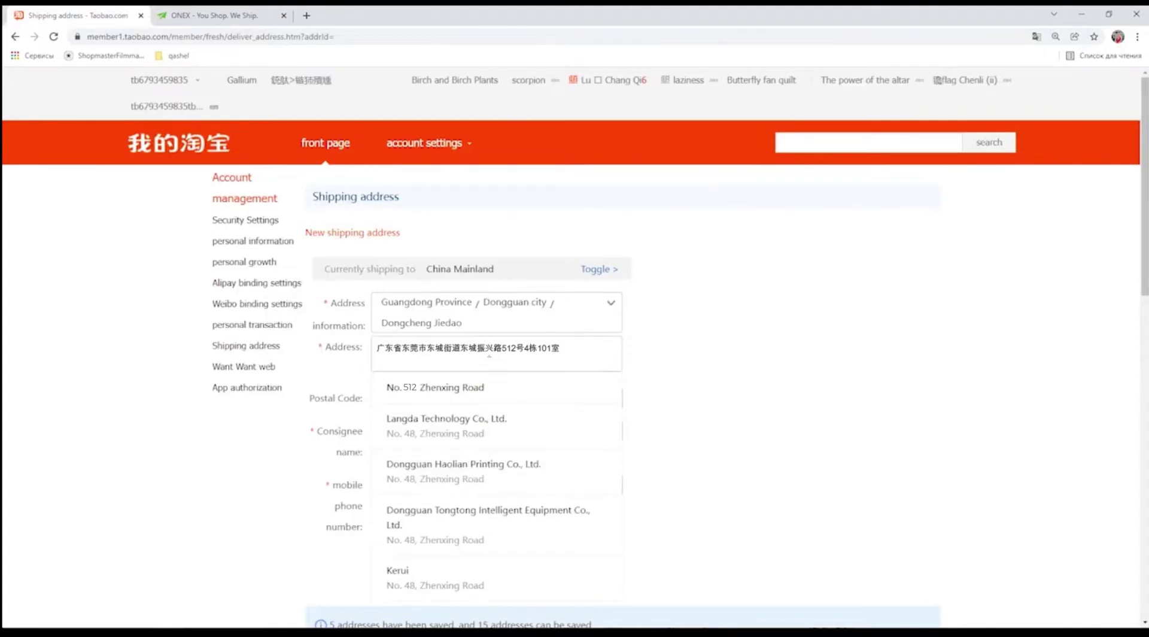
left_click(741, 369)
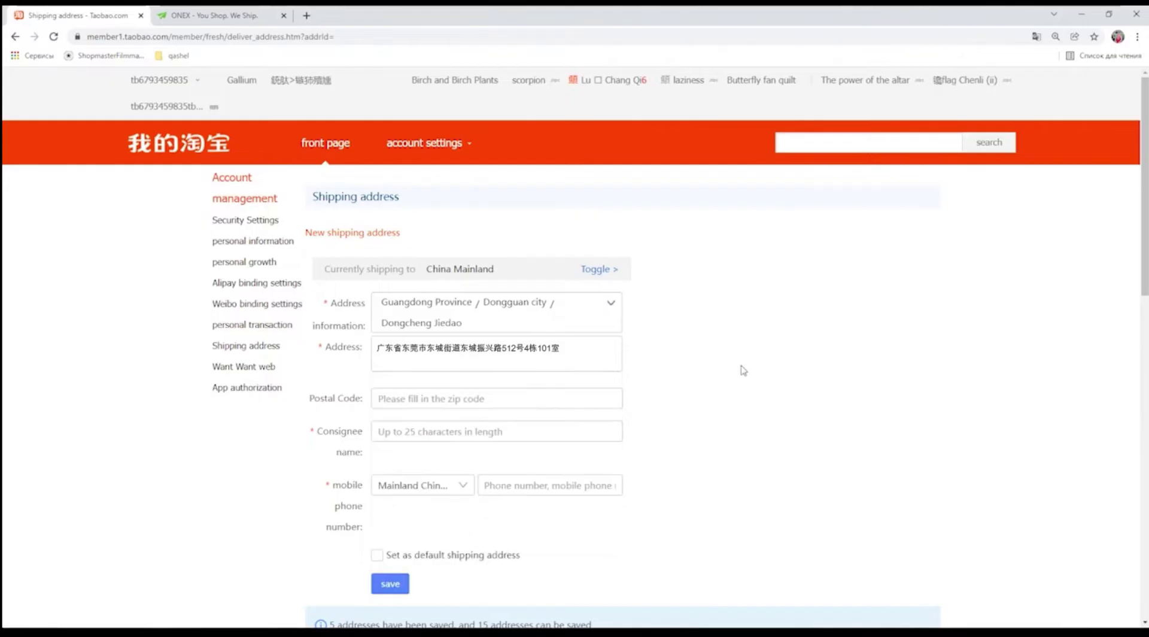
left_click(162, 9)
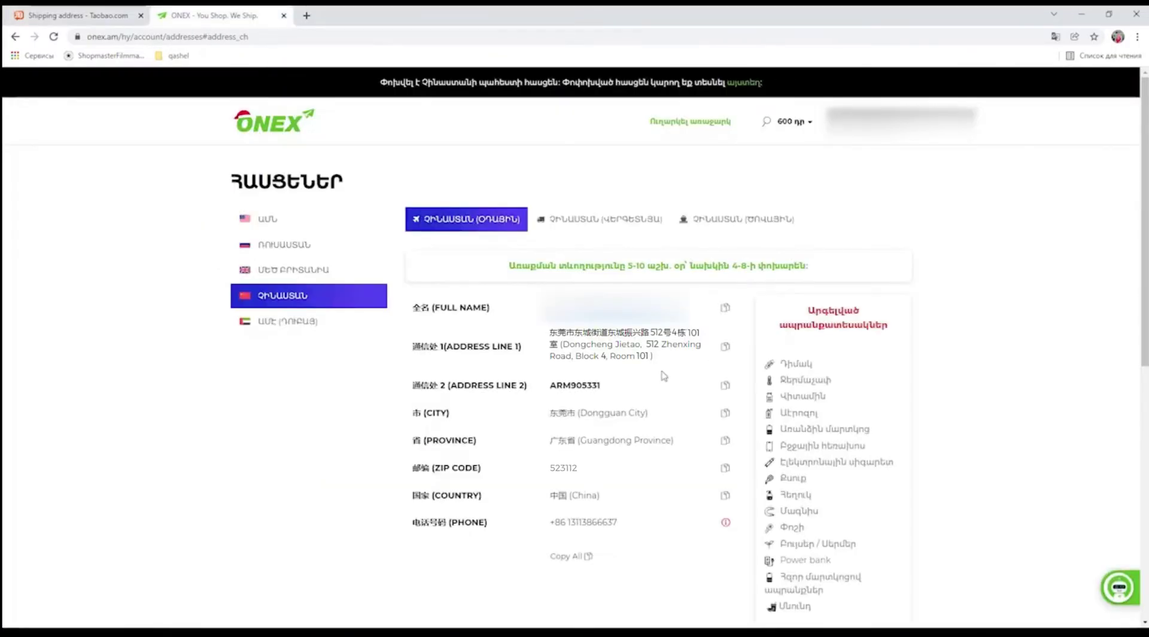
Copy the warehouse postcode 523112 from ONEX into the Taobao postal code field.
key("ctrl+Tab")
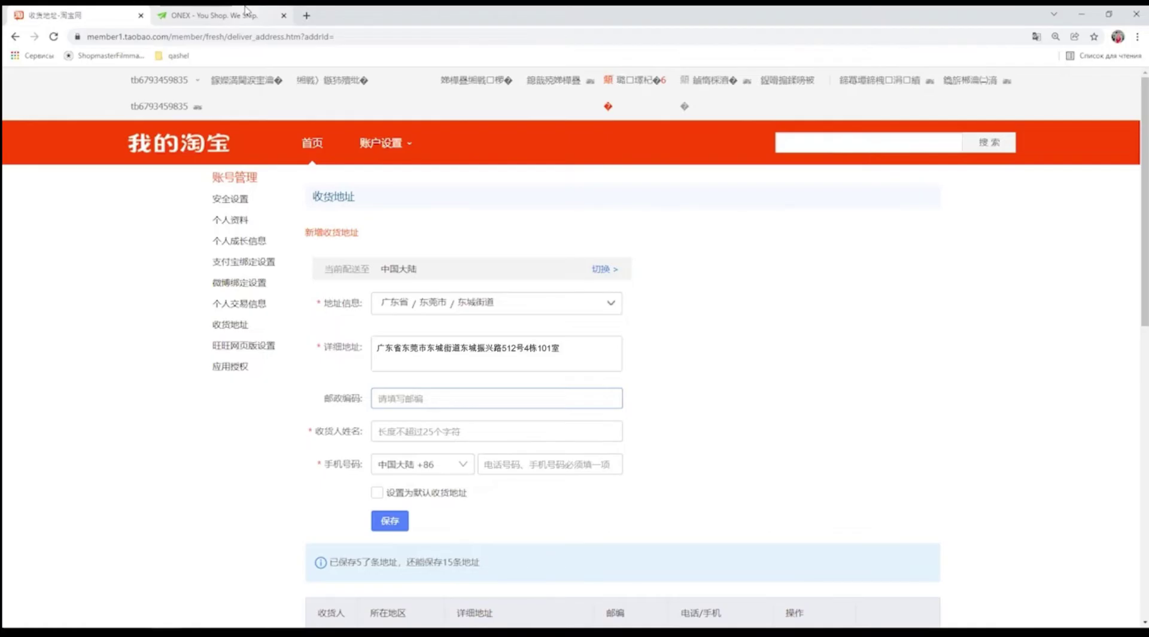
left_click(239, 13)
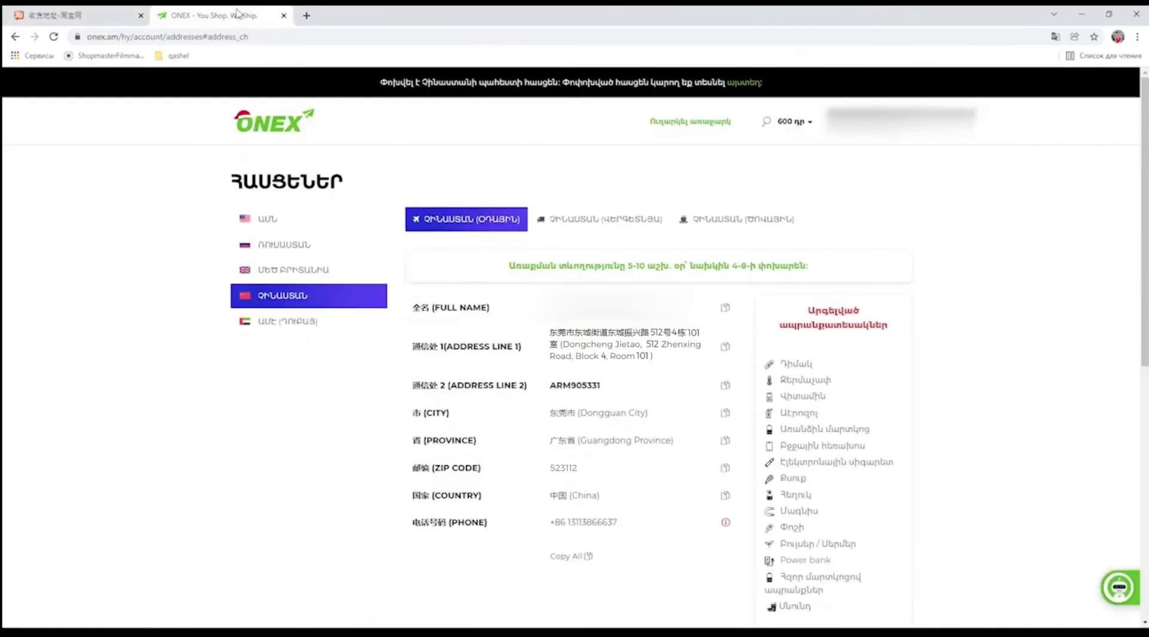
left_click(725, 467)
left_click(106, 11)
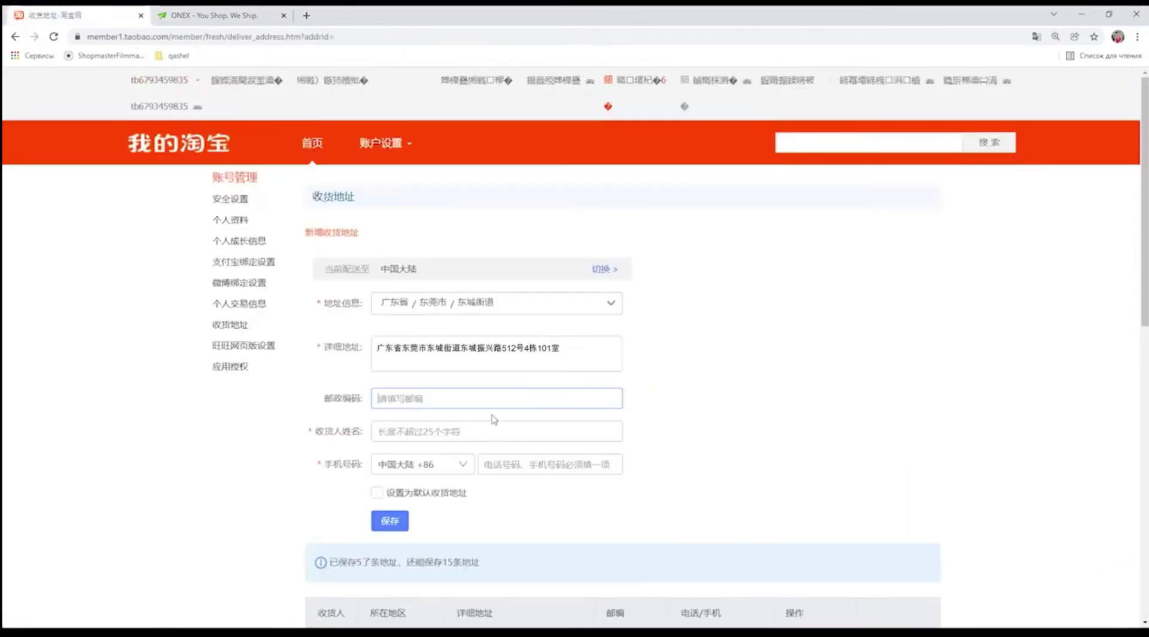
left_click(419, 396)
key("ctrl+v")
Enter the recipient's name and phone number, mark it as default, and save the address.
left_click(233, 10)
left_click(724, 307)
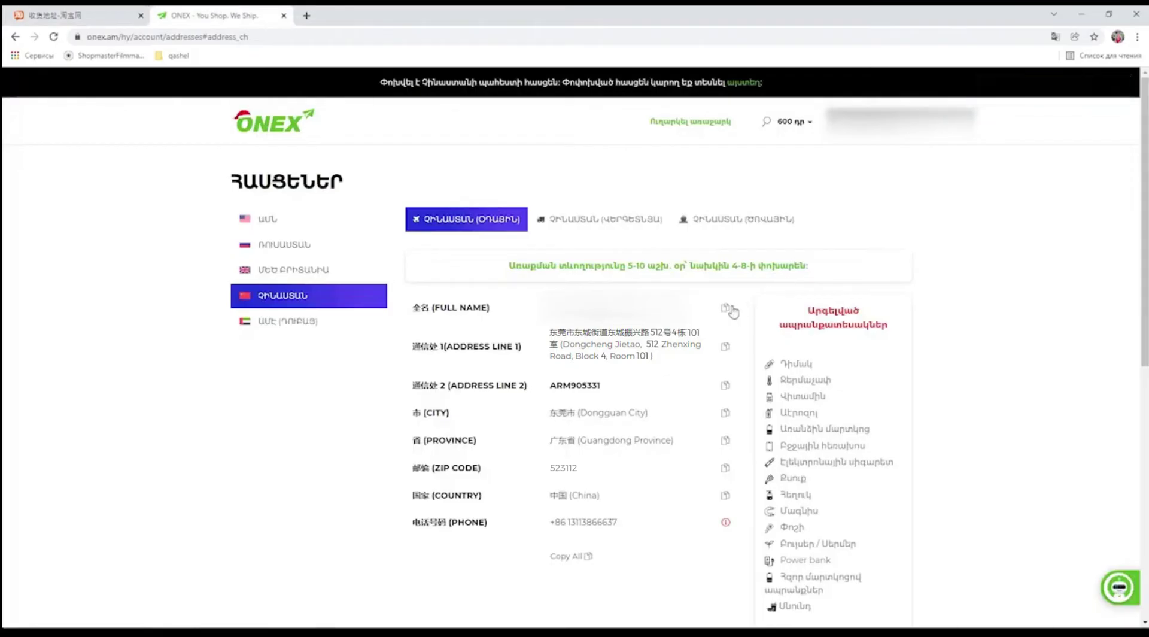
left_click(90, 15)
left_click(446, 431)
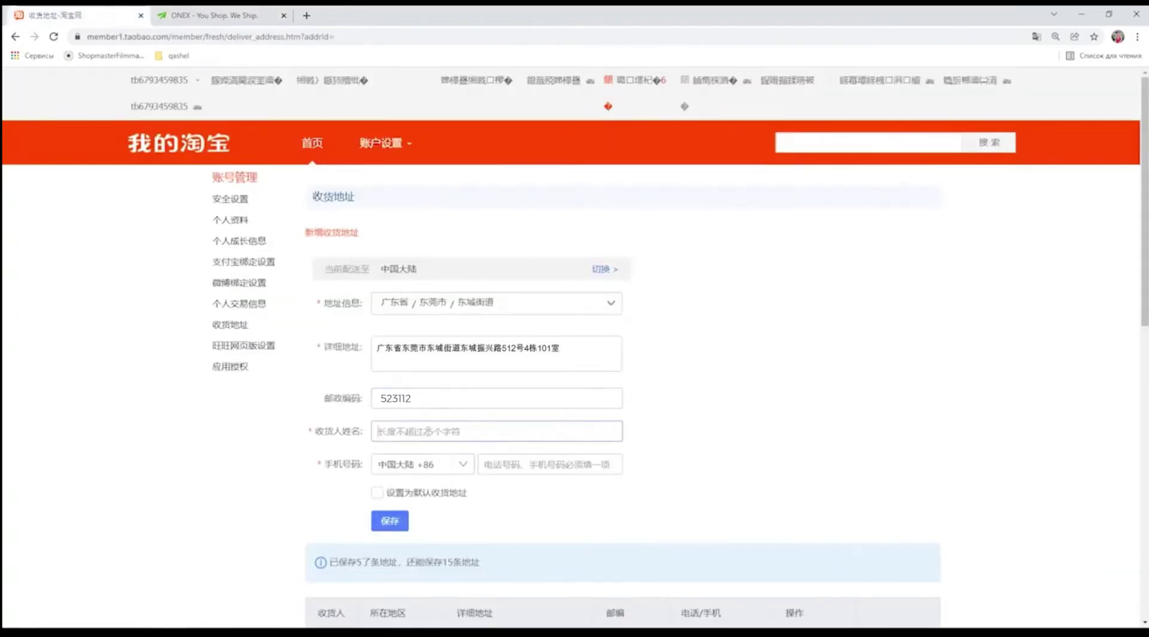
key("ctrl+v")
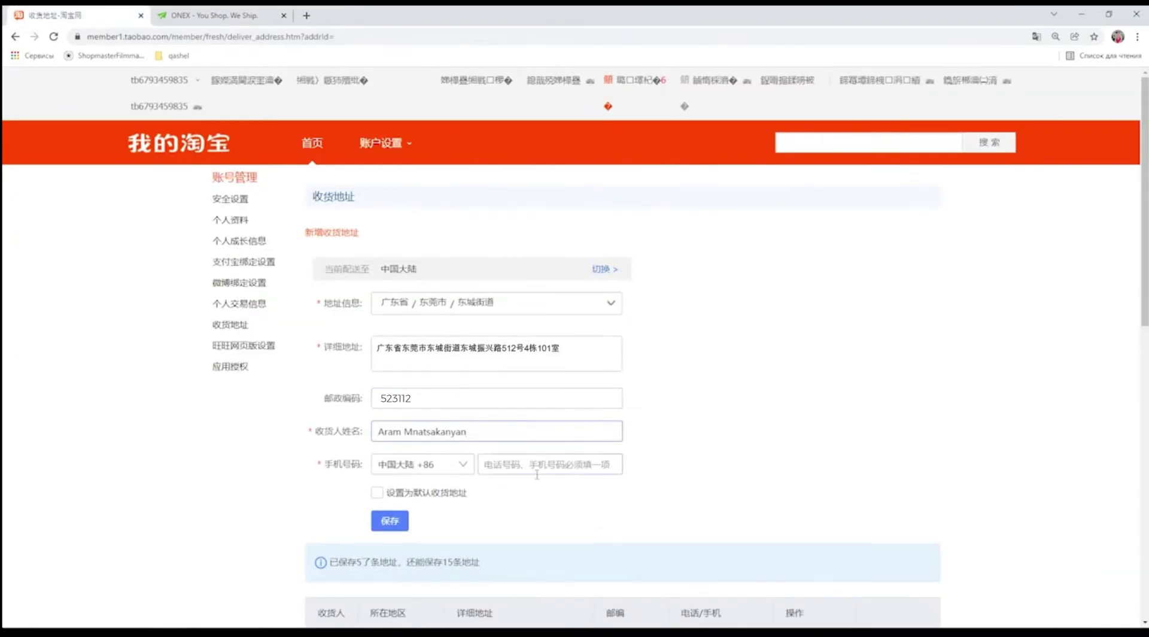
left_click(535, 469)
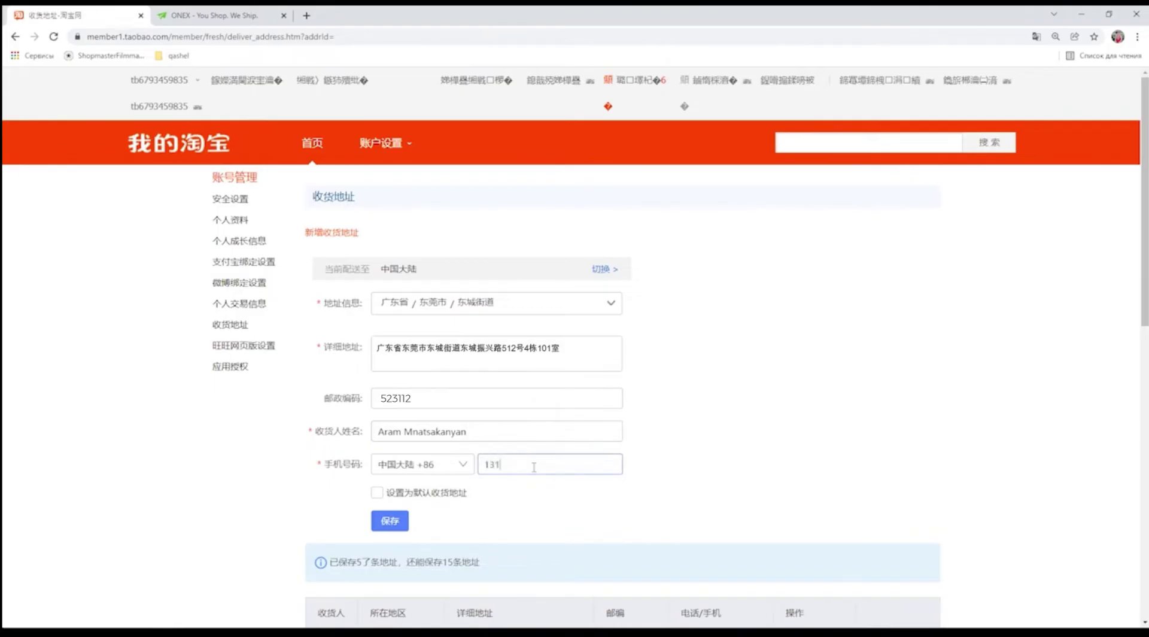
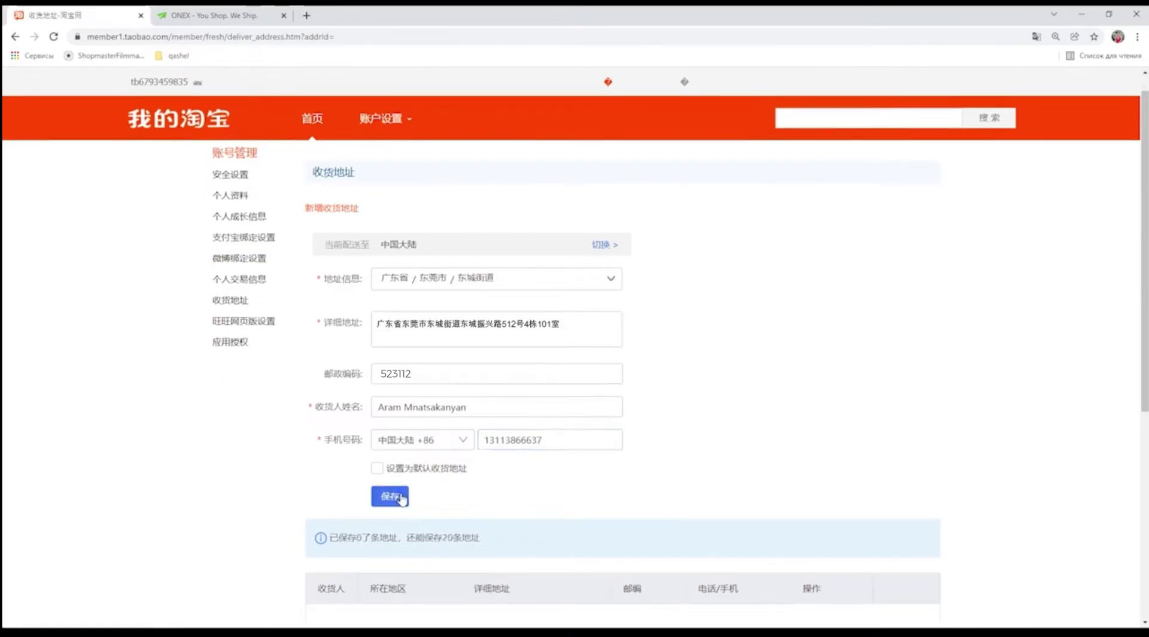
left_click(376, 467)
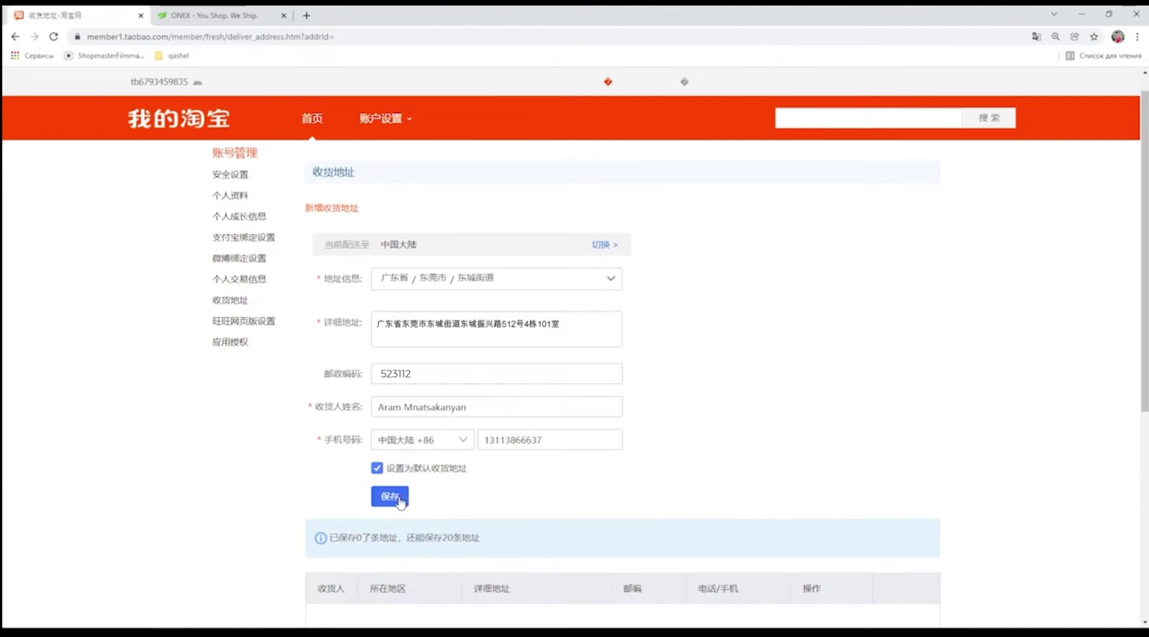
left_click(398, 499)
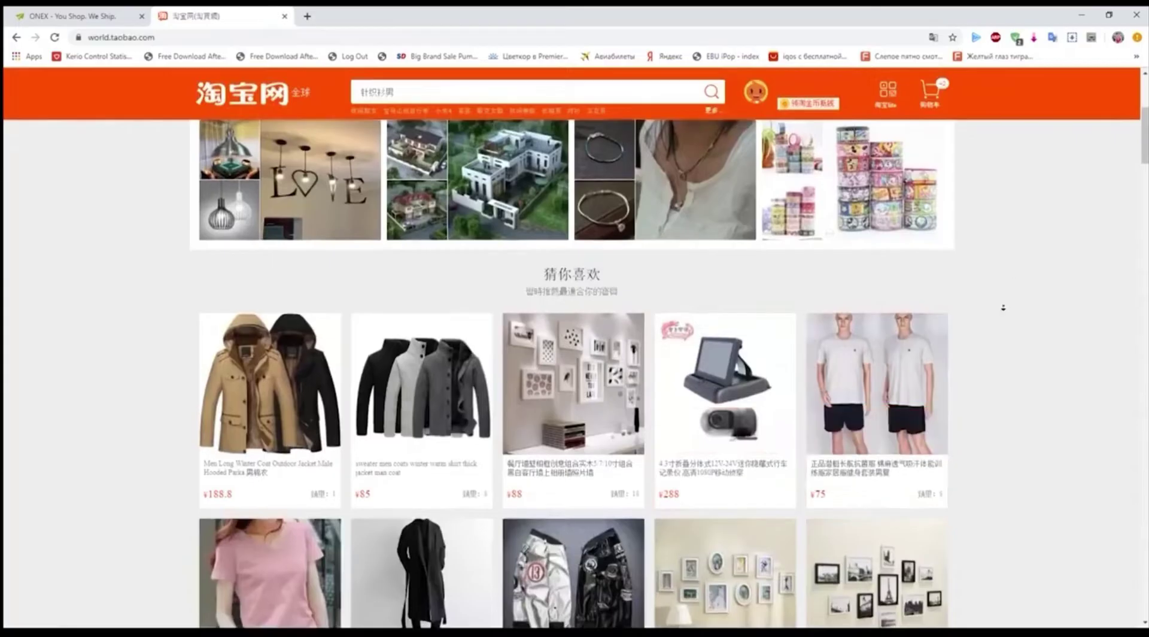
Pick the first colour and size S for the women's lace turtleneck shirt, then view the cart.
scroll(999, 317, "down", 5)
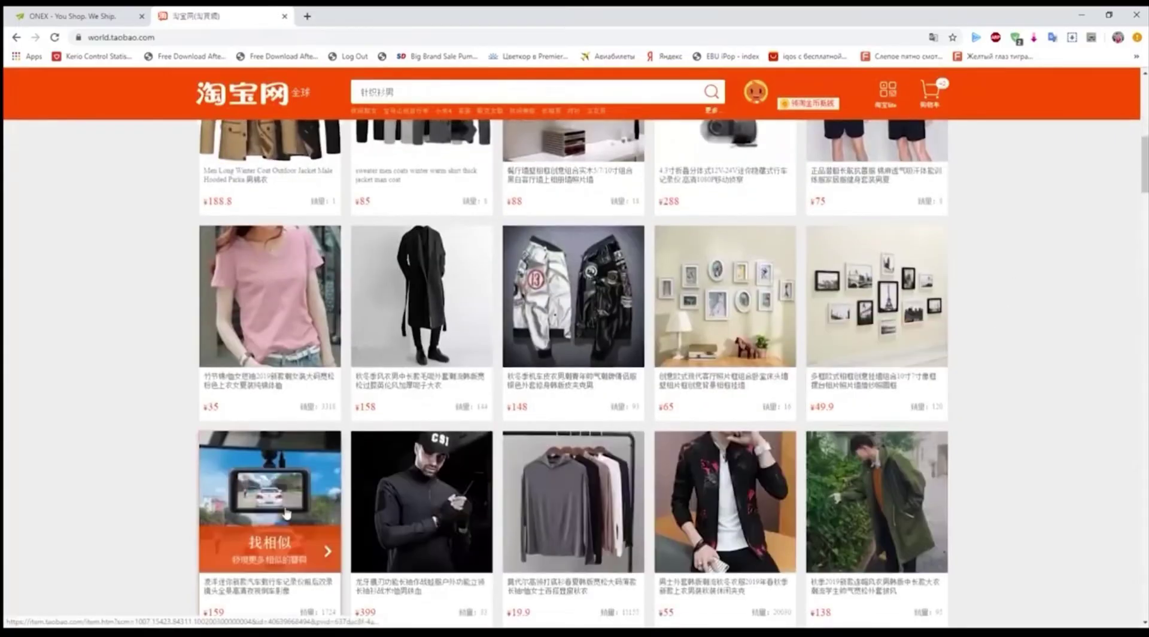
scroll(1026, 371, "down", 3)
scroll(1029, 359, "down", 5)
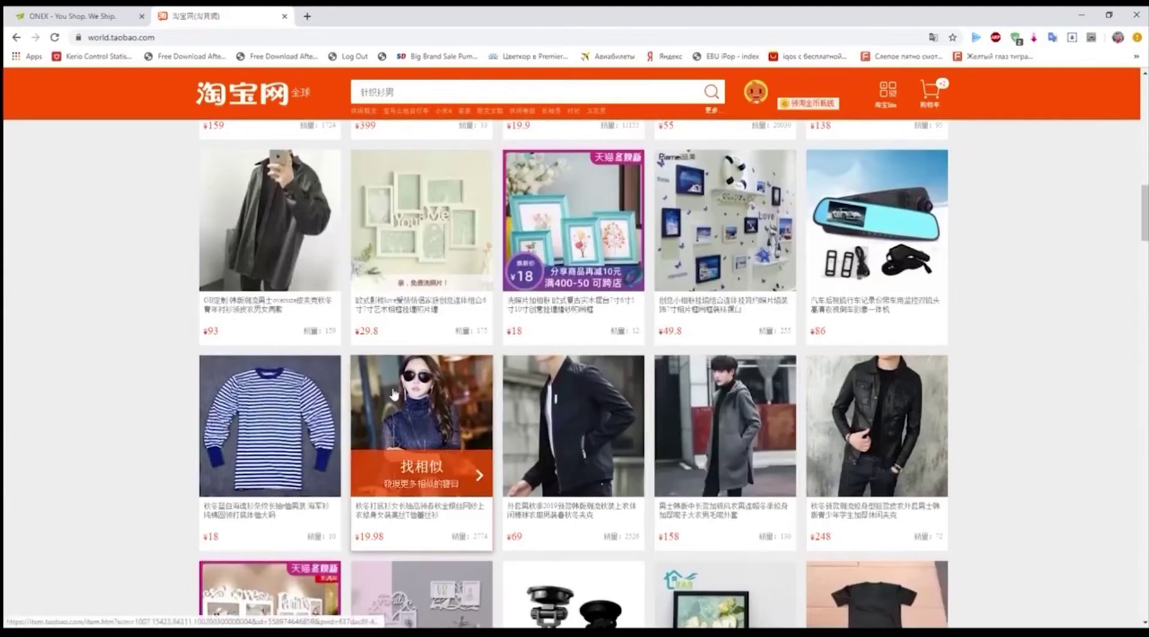
left_click(399, 395)
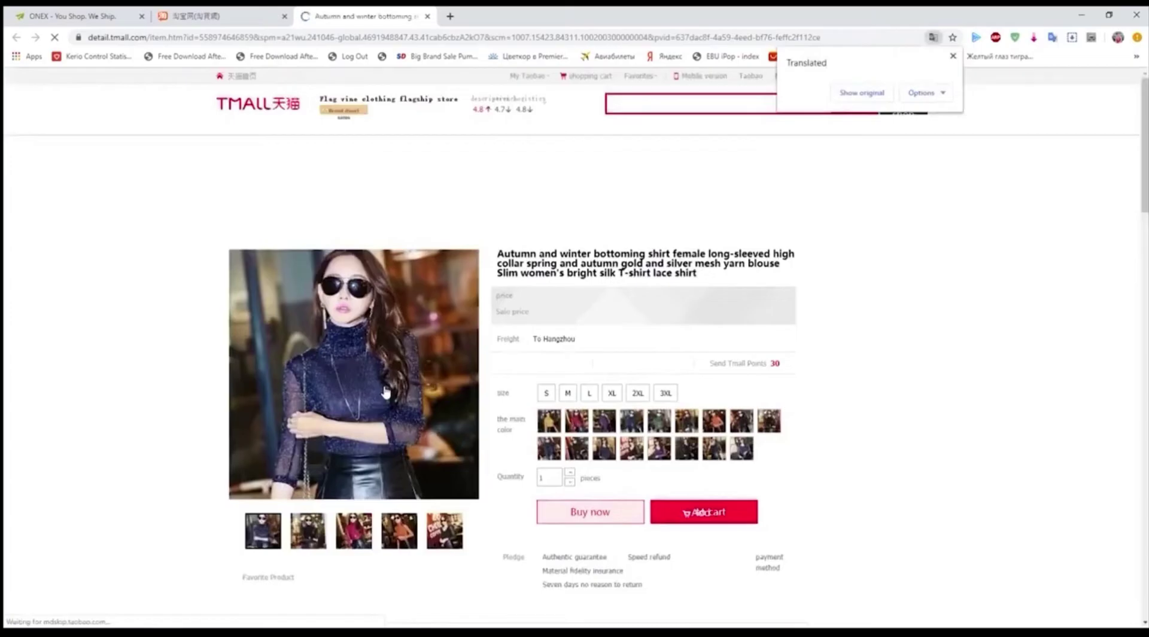
left_click(551, 426)
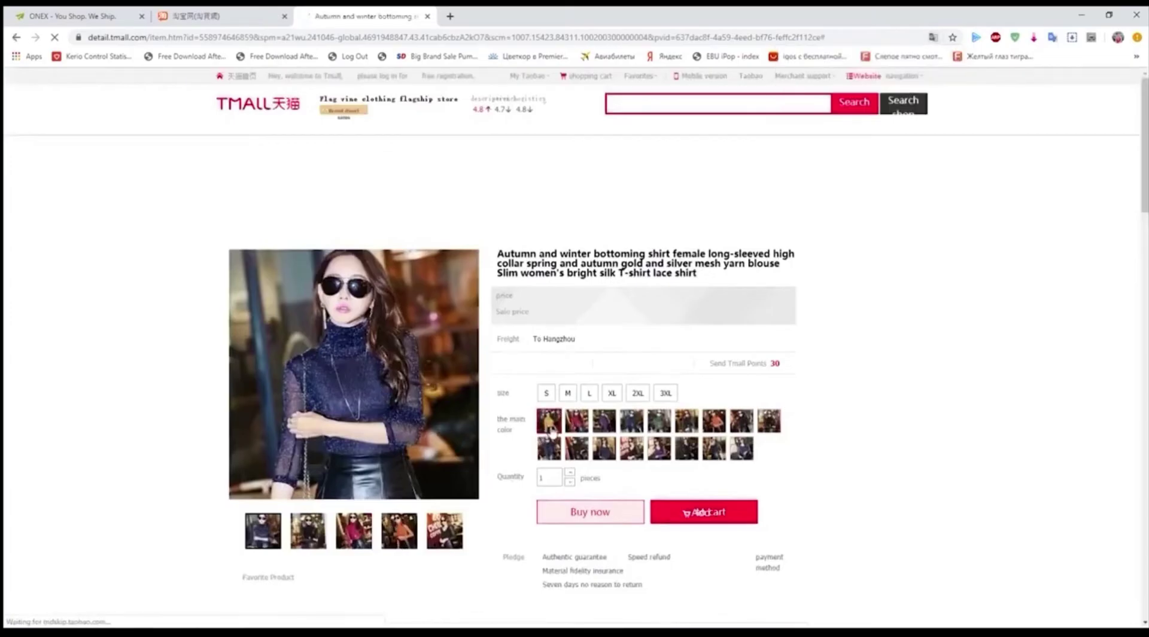
left_click(546, 394)
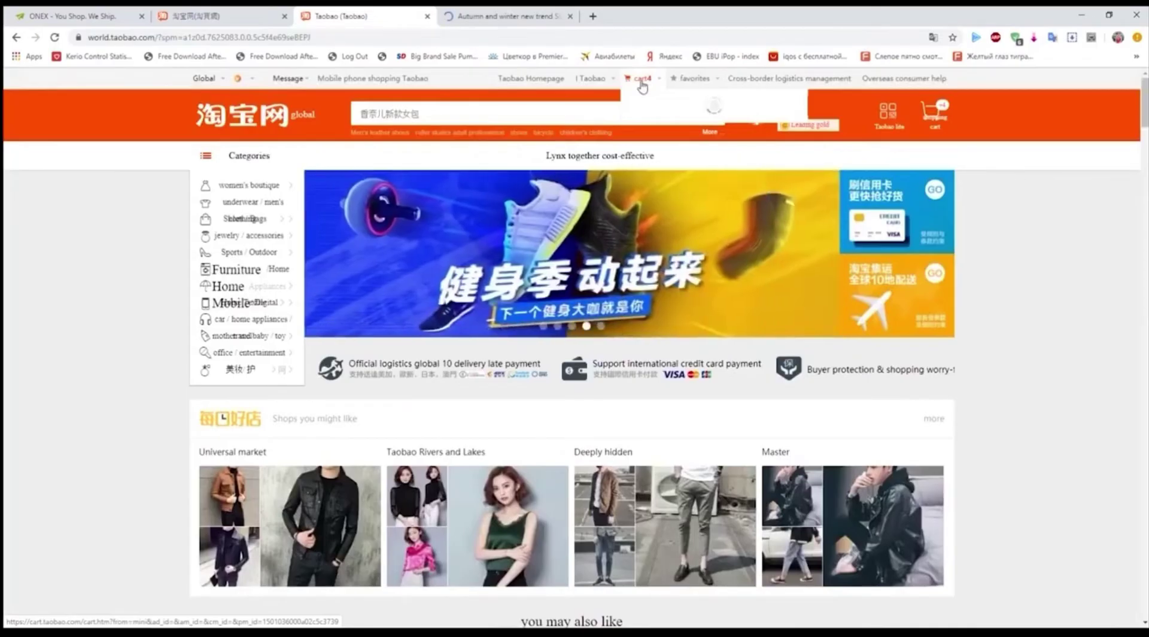
left_click(640, 83)
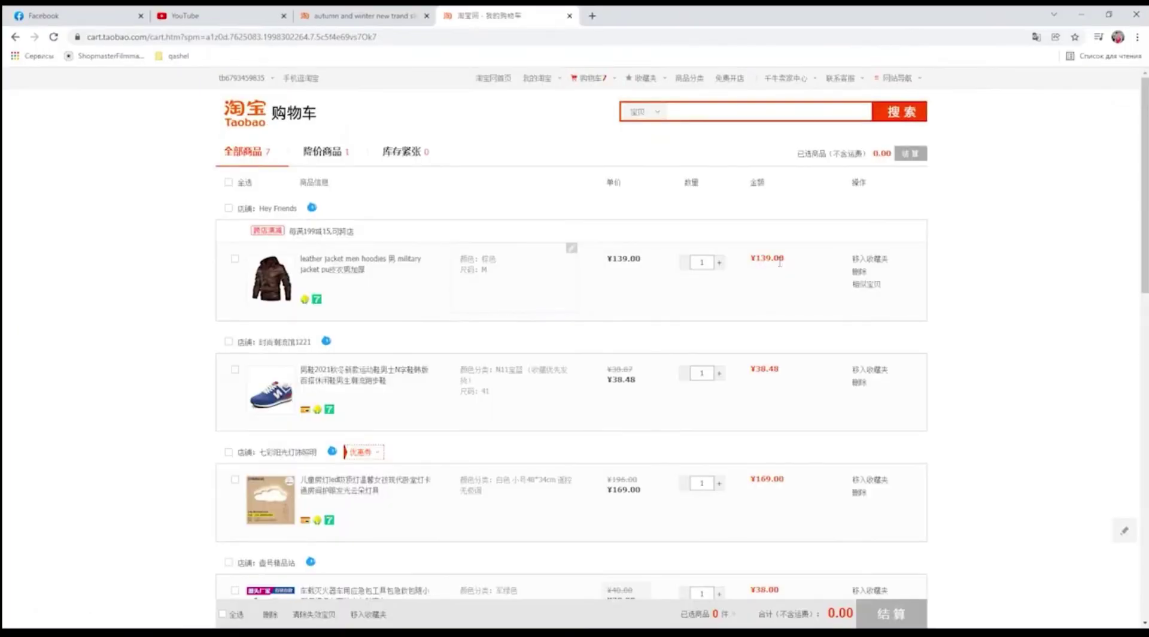
Check out only the leather jacket and submit the order for ¥466.00.
left_click(237, 262)
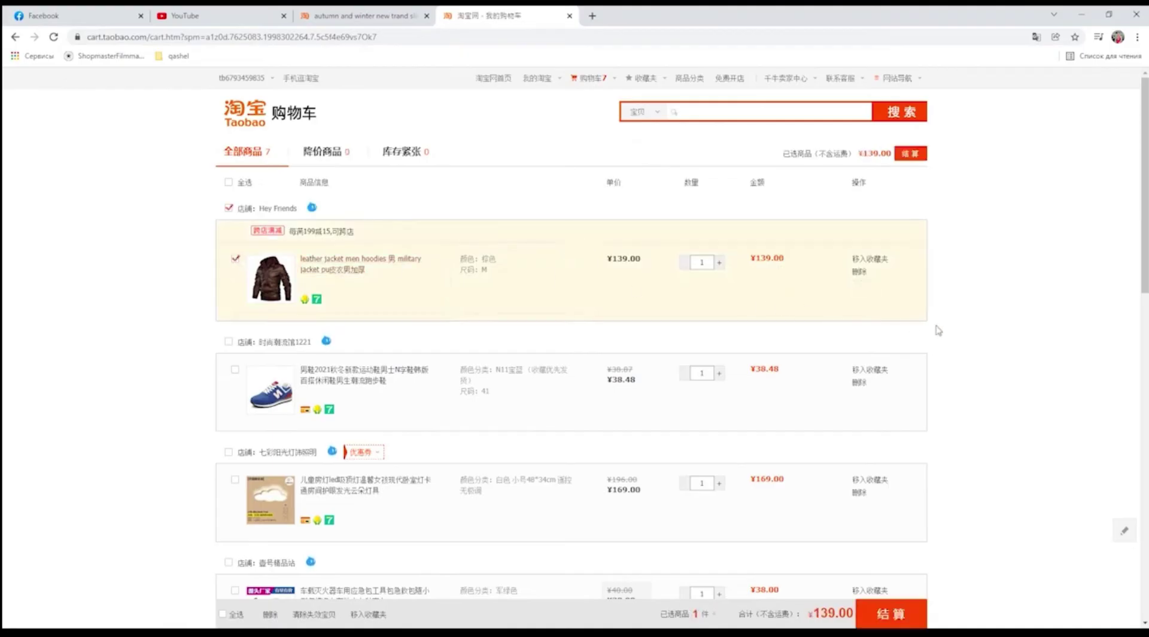
scroll(984, 335, "down", 3)
scroll(984, 335, "down", 6)
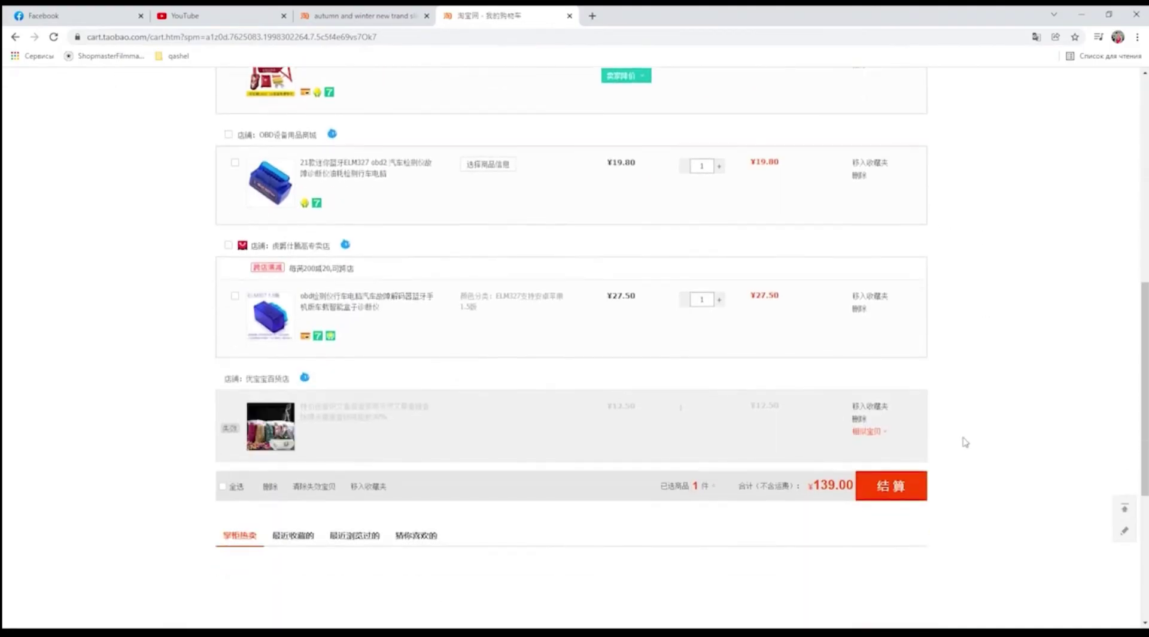
left_click(890, 485)
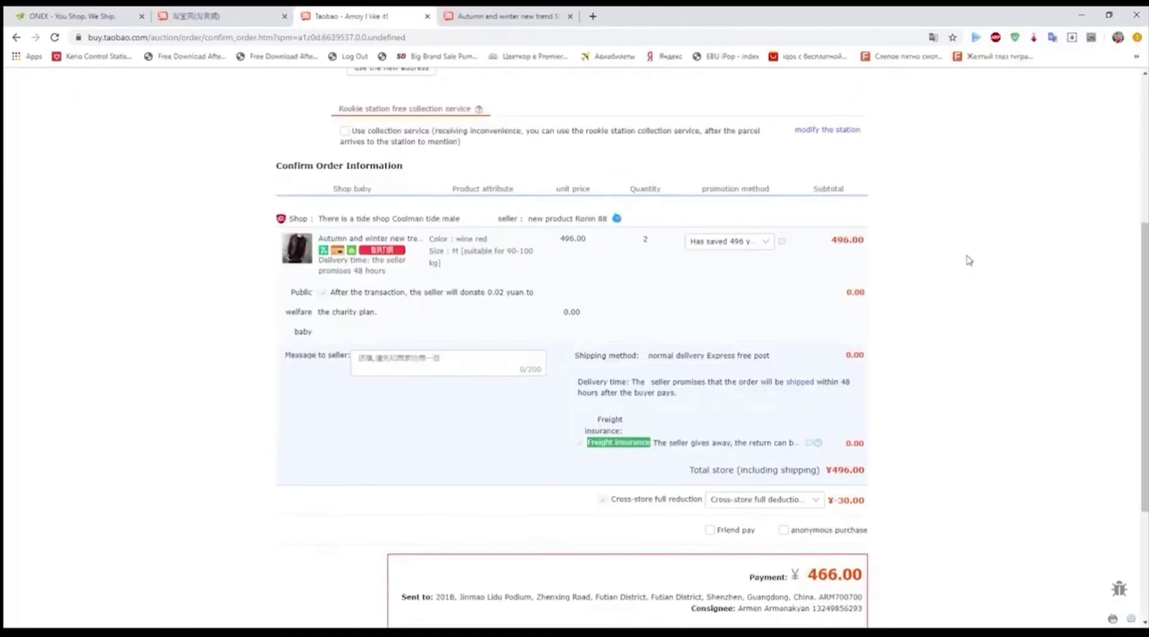
scroll(967, 256, "down", 3)
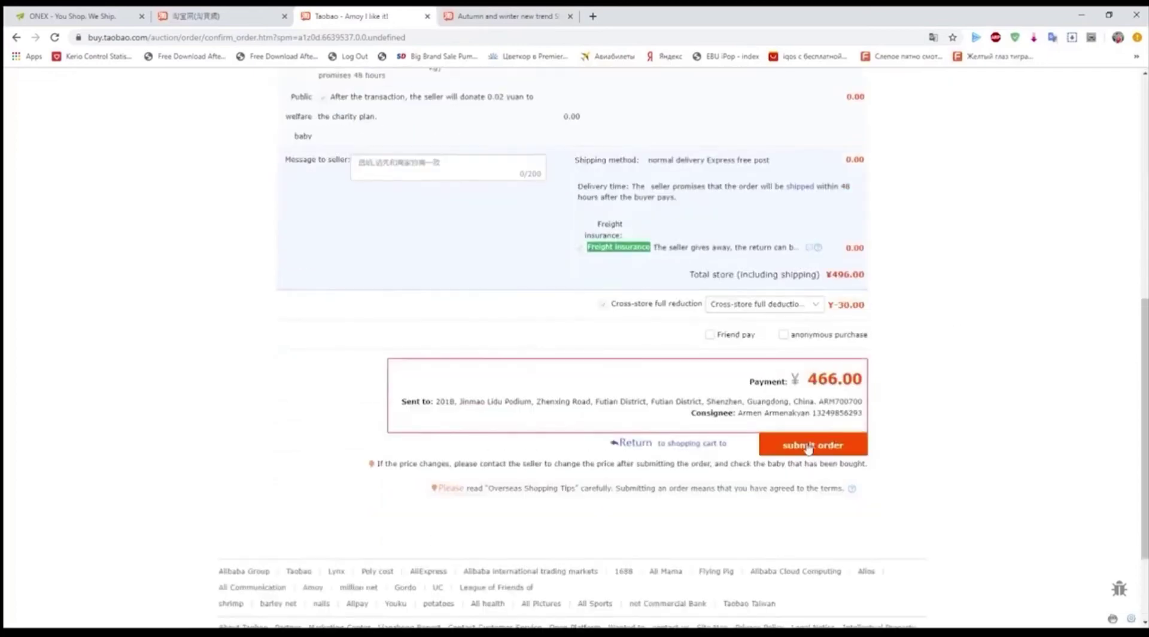
left_click(808, 446)
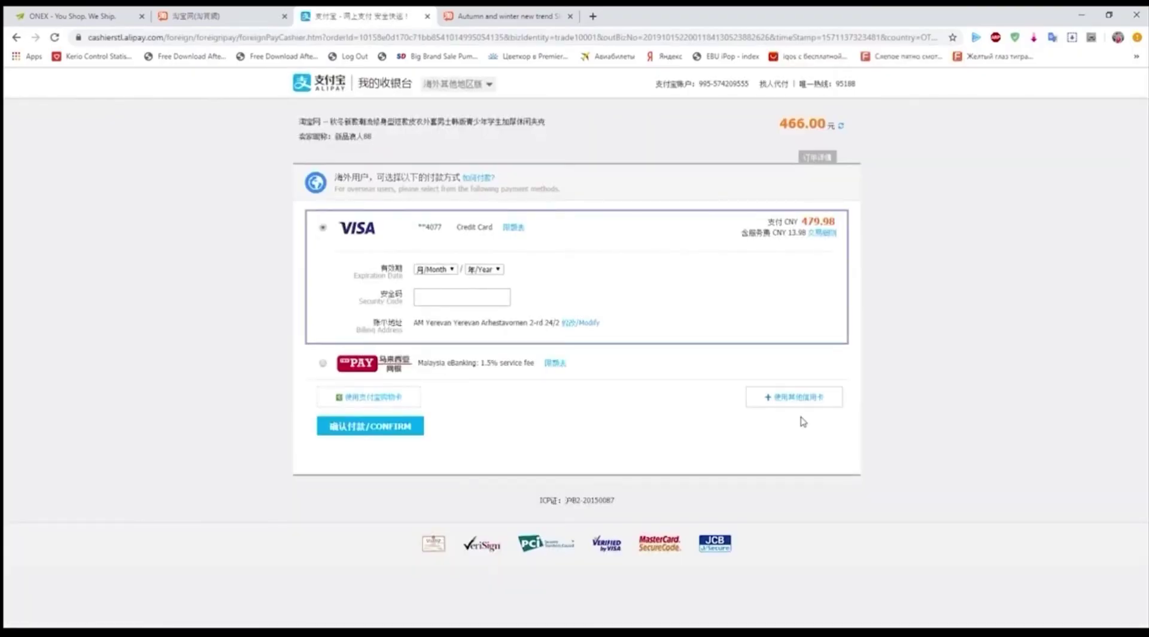
Fill in the Visa card's billing address line and billing phone number.
left_click(585, 324)
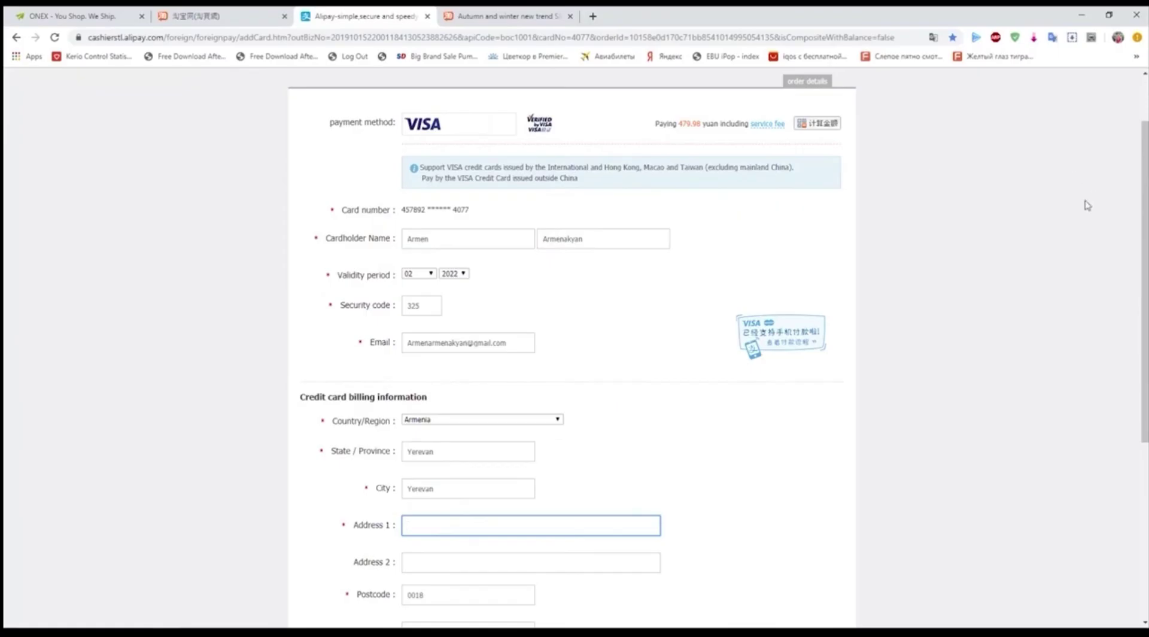
scroll(476, 506, "down", 2)
left_click(475, 505)
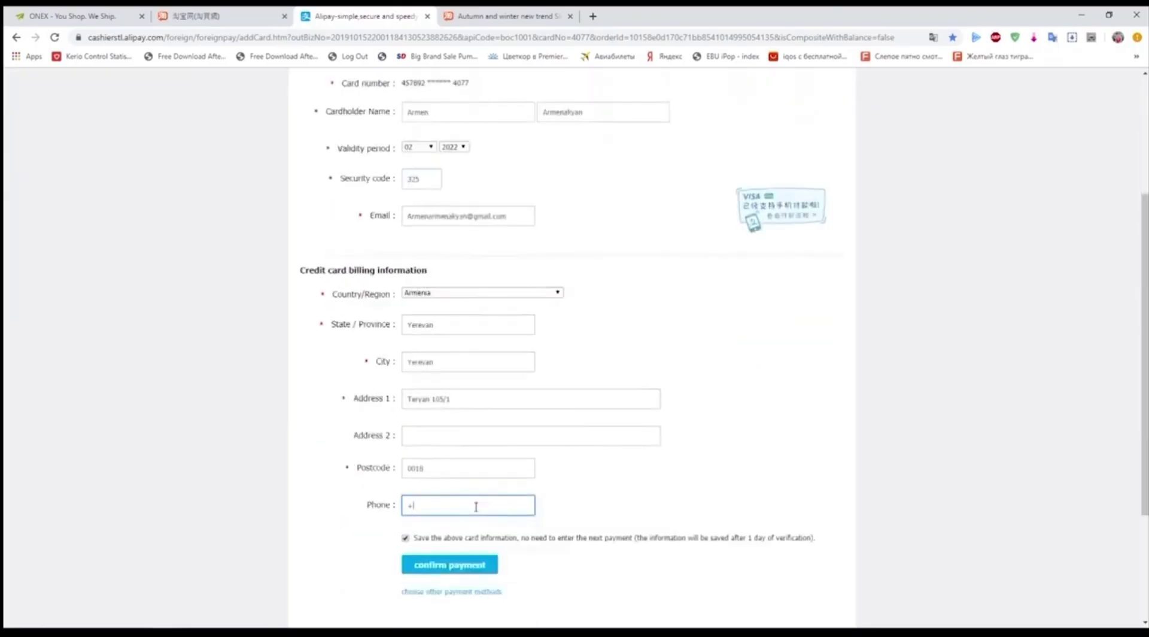
Confirm the 466.00 yuan card payment and close the extra product tab.
scroll(729, 370, "up", 3)
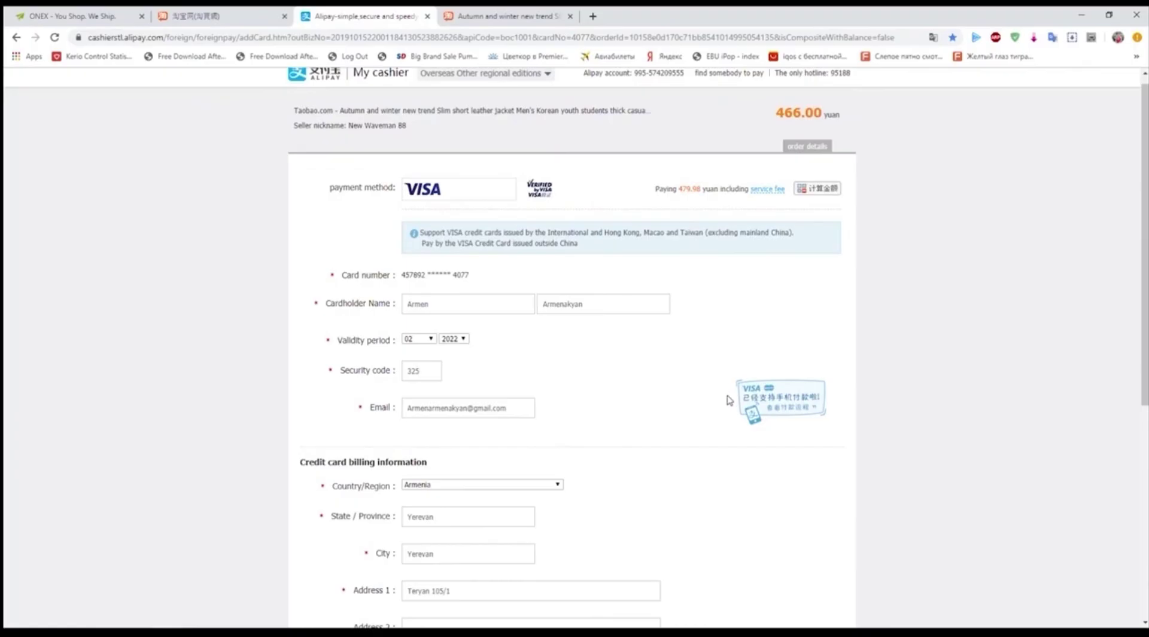
scroll(867, 520, "down", 3)
scroll(864, 544, "down", 2)
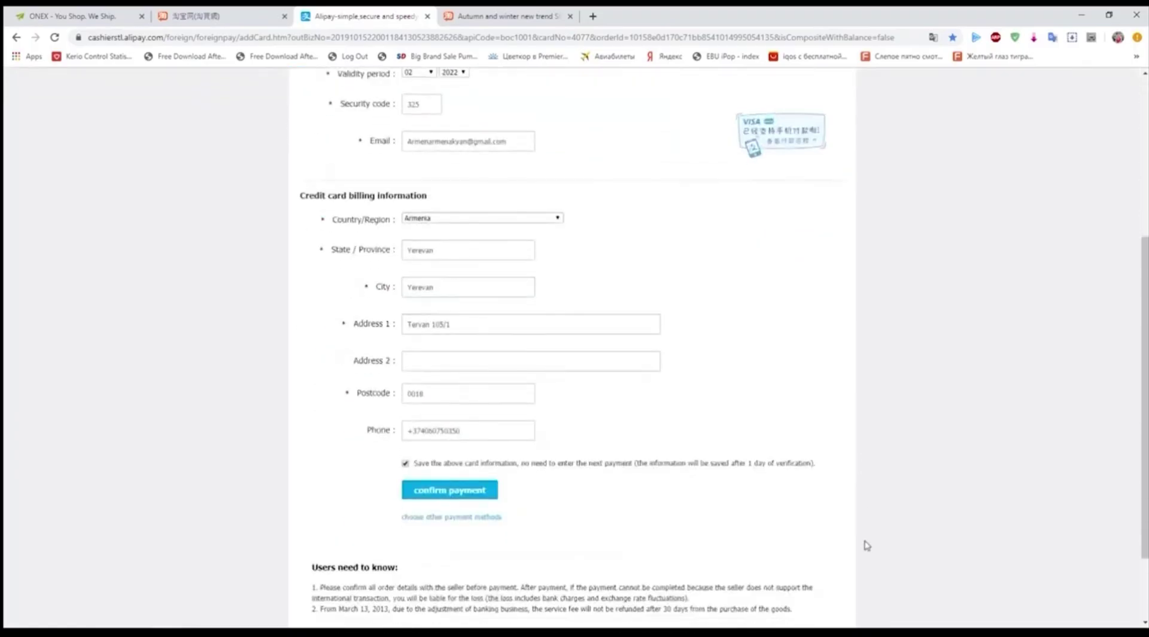
scroll(461, 531, "up", 1)
left_click(460, 530)
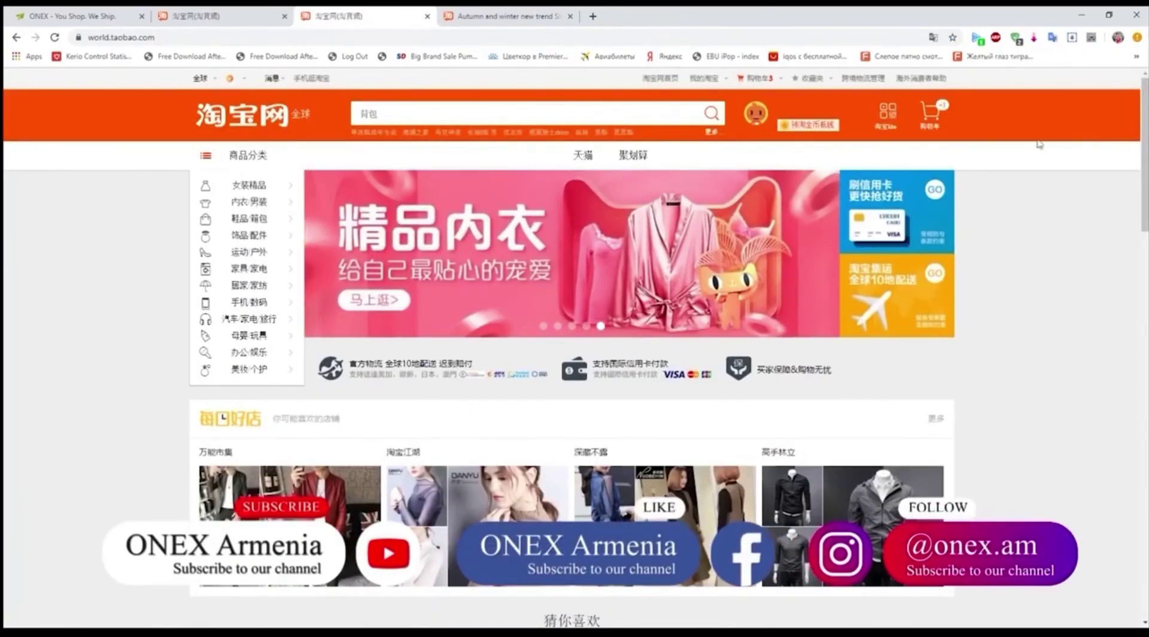
left_click(570, 16)
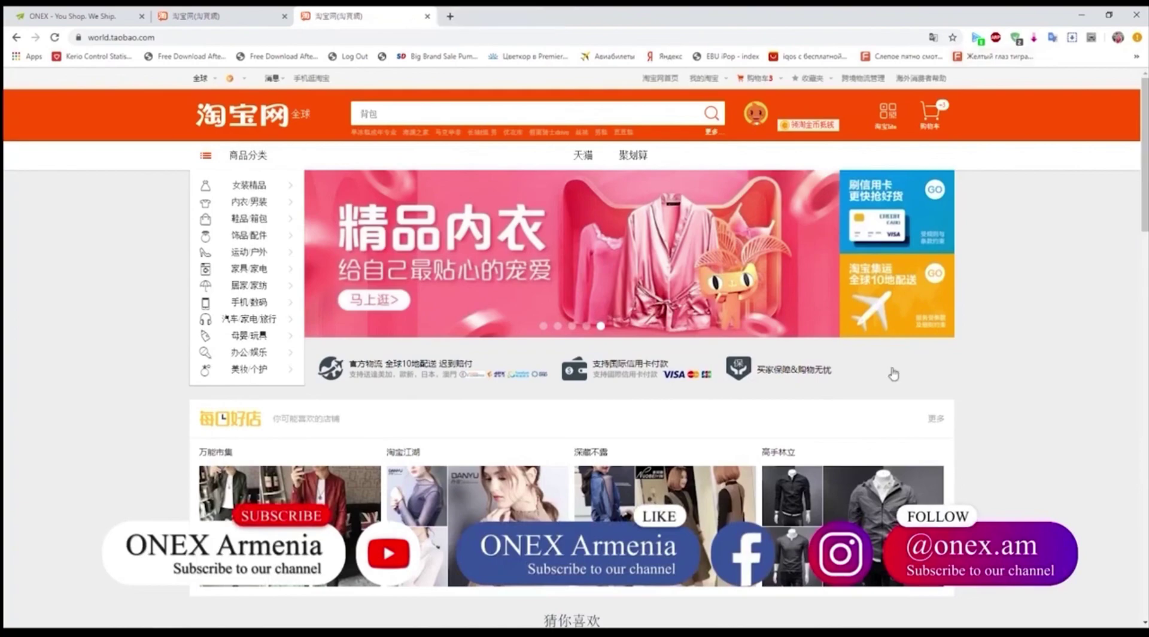